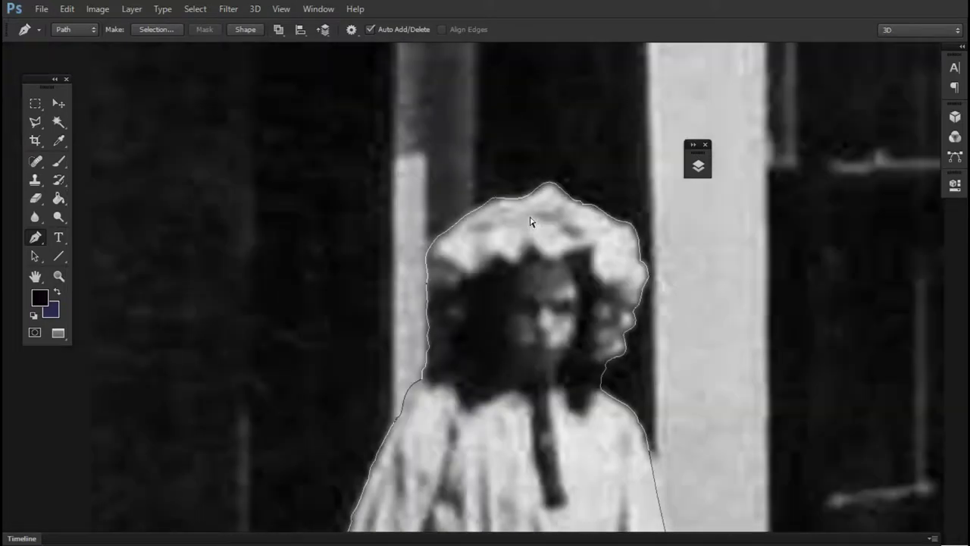
- Turn the path traced around the girl into a selection and copy the girl into the burning-house document HIF-E08.psd
{"action": "key", "text": "ctrl+minus"}
{"action": "key", "text": "a"}
{"action": "left_click", "coordinate": [521, 199]}
{"action": "right_click", "coordinate": [520, 199]}
{"action": "left_click", "coordinate": [570, 284]}
{"action": "left_click", "coordinate": [559, 151]}
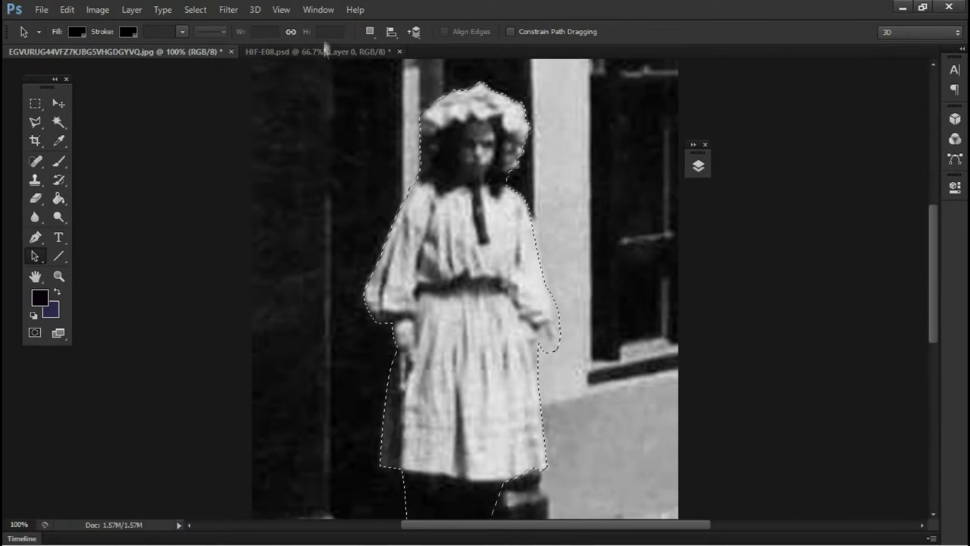
{"action": "key", "text": "ctrl+Tab"}
{"action": "key", "text": "ctrl+v"}
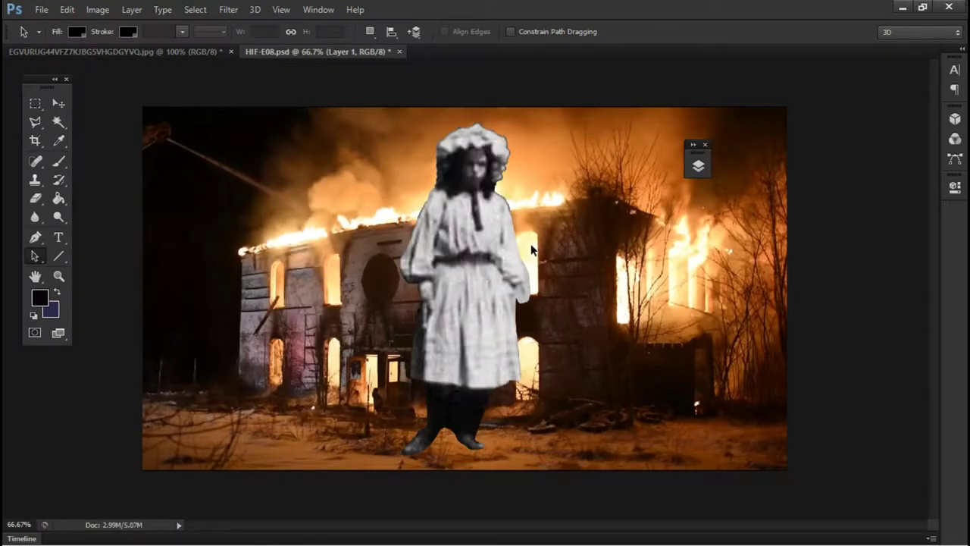
- Convert the girl layer and the burning-house layer to smart objects
{"action": "left_click", "coordinate": [698, 165]}
{"action": "right_click", "coordinate": [623, 233]}
{"action": "left_click", "coordinate": [663, 194]}
{"action": "right_click", "coordinate": [592, 251]}
{"action": "left_click", "coordinate": [659, 195]}
{"action": "left_click_drag", "start_coordinate": [546, 156], "coordinate": [759, 211]}
- Add a Black & White adjustment above the burning-house layer using the Blue Filter preset
{"action": "left_click", "coordinate": [815, 459]}
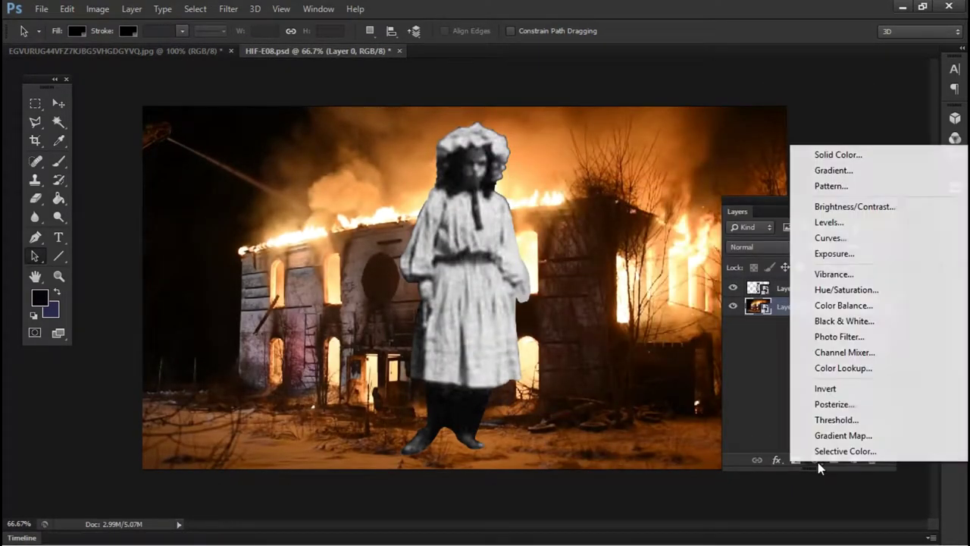
{"action": "left_click", "coordinate": [834, 319]}
{"action": "left_click", "coordinate": [870, 222]}
{"action": "left_click", "coordinate": [870, 260]}
{"action": "key", "text": "Down"}
{"action": "key", "text": "Up"}
{"action": "key", "text": "Down"}
{"action": "key", "text": "Down"}
{"action": "key", "text": "Down"}
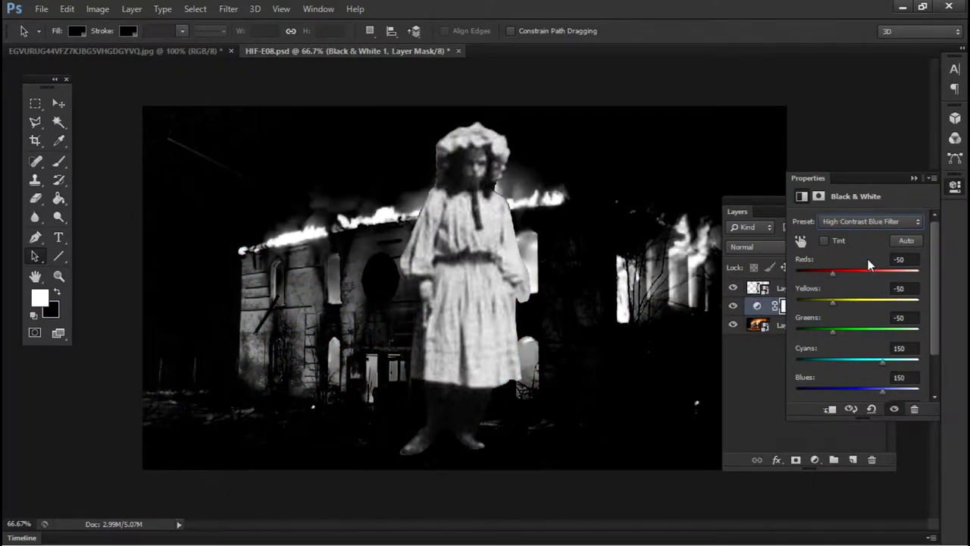
{"action": "key", "text": "Up"}
{"action": "key", "text": "Up"}
{"action": "key", "text": "Up"}
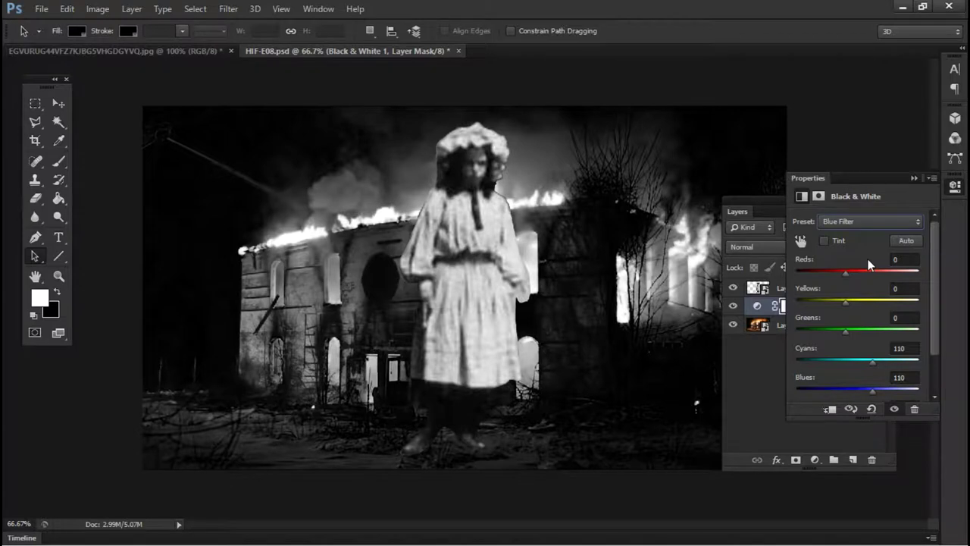
{"action": "left_click", "coordinate": [914, 177]}
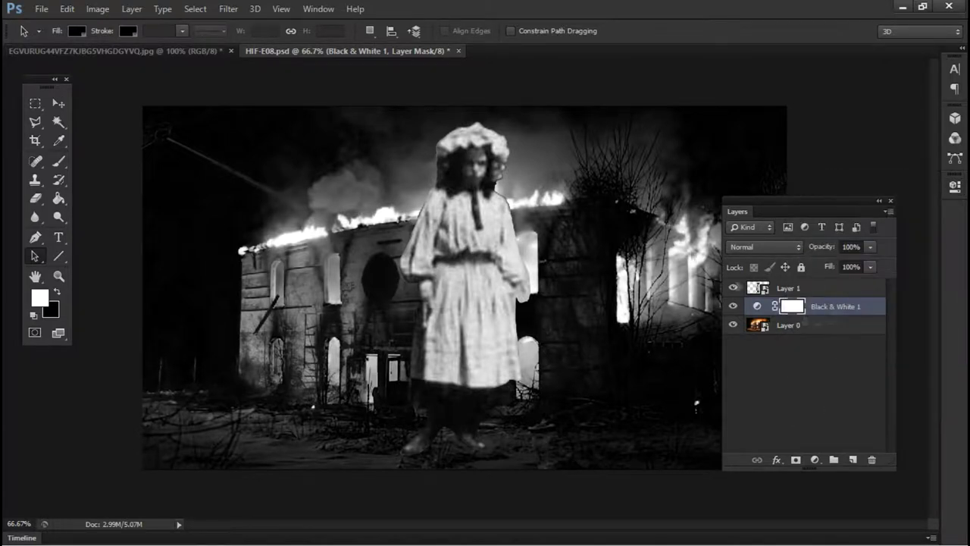
- Move the girl on Layer 1 over to the left edge of the burning-house picture
{"action": "left_click", "coordinate": [850, 290]}
{"action": "left_click", "coordinate": [58, 103]}
{"action": "left_click_drag", "start_coordinate": [451, 247], "coordinate": [194, 261]}
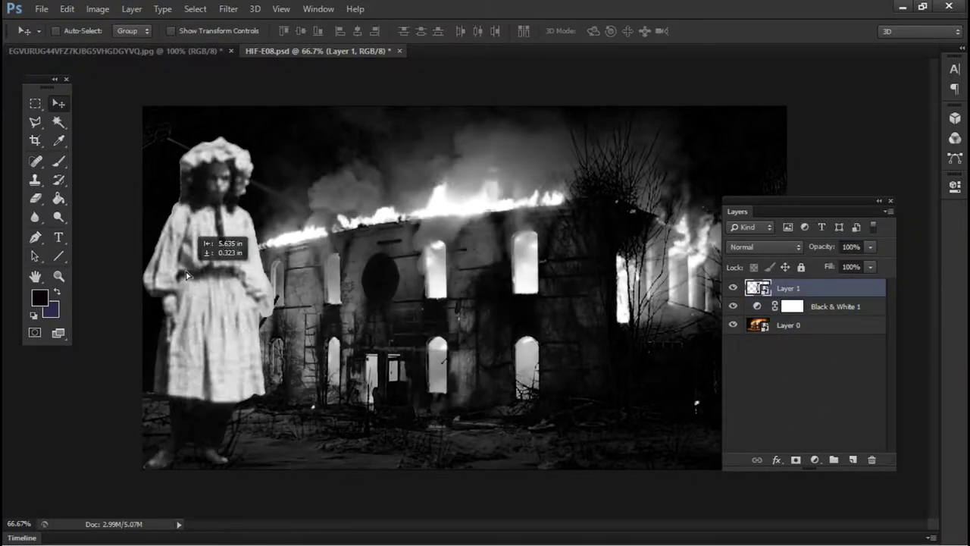
- Clip the Black & White adjustment to the burning-house layer, Layer 0
{"action": "left_click", "coordinate": [824, 329]}
{"action": "left_click", "coordinate": [873, 306]}
{"action": "right_click", "coordinate": [873, 307]}
{"action": "left_click", "coordinate": [645, 276]}
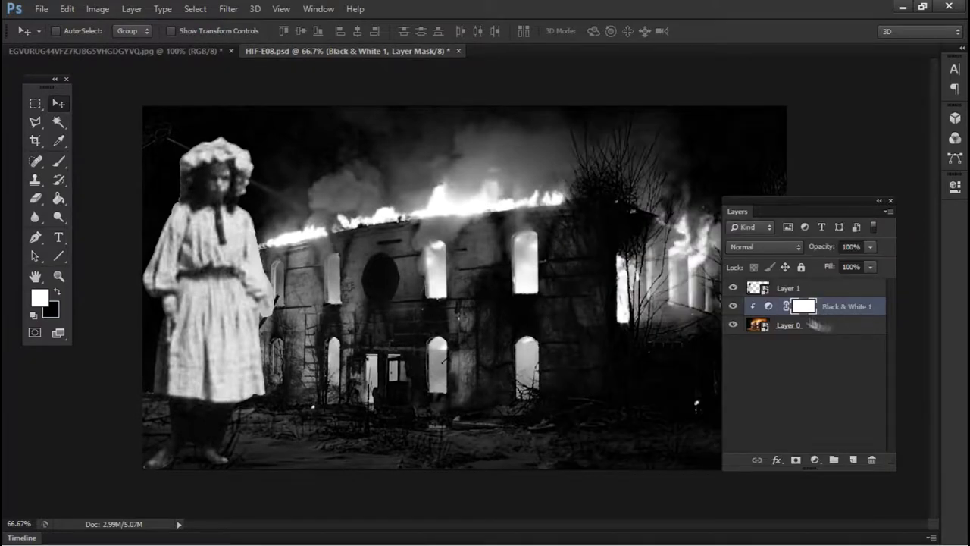
- Add a clipped Exposure adjustment directly above Layer 0 with exposure +1.07 and offset -0.0575
{"action": "left_click", "coordinate": [815, 459]}
{"action": "left_click", "coordinate": [834, 250]}
{"action": "mouse_move", "coordinate": [858, 258]}
{"action": "left_mouse_down"}
{"action": "mouse_move", "coordinate": [870, 257]}
{"action": "mouse_move", "coordinate": [849, 294]}
{"action": "mouse_move", "coordinate": [867, 259]}
{"action": "left_mouse_up"}
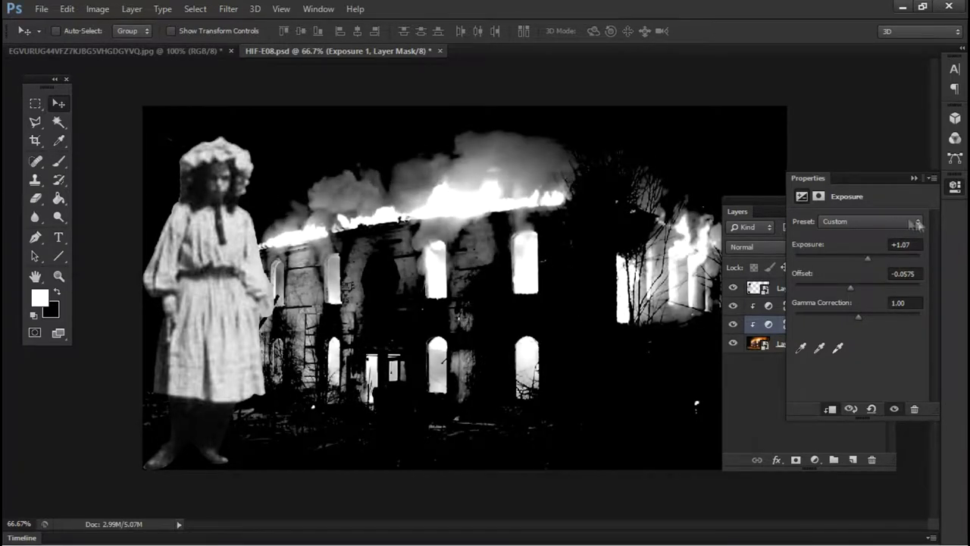
{"action": "left_click", "coordinate": [914, 177]}
- Scale the girl on Layer 1 down to 37.30% height and move her near the house's lower right arched window
{"action": "left_click", "coordinate": [819, 288]}
{"action": "key", "text": "ctrl+1"}
{"action": "left_click_drag", "start_coordinate": [121, 470], "coordinate": [429, 472]}
{"action": "key", "text": "ctrl+t"}
{"action": "left_click_drag", "start_coordinate": [495, 155], "coordinate": [433, 310]}
{"action": "left_click_drag", "start_coordinate": [409, 368], "coordinate": [518, 438]}
{"action": "key", "text": "ctrl+plus"}
{"action": "key", "text": "ctrl+plus"}
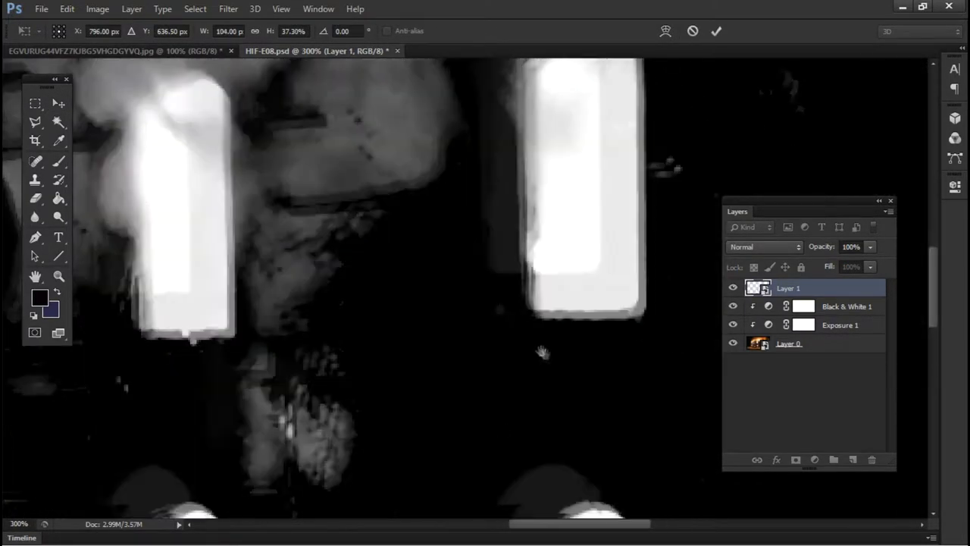
{"action": "scroll", "coordinate": [543, 352], "scroll_direction": "down", "scroll_amount": 2}
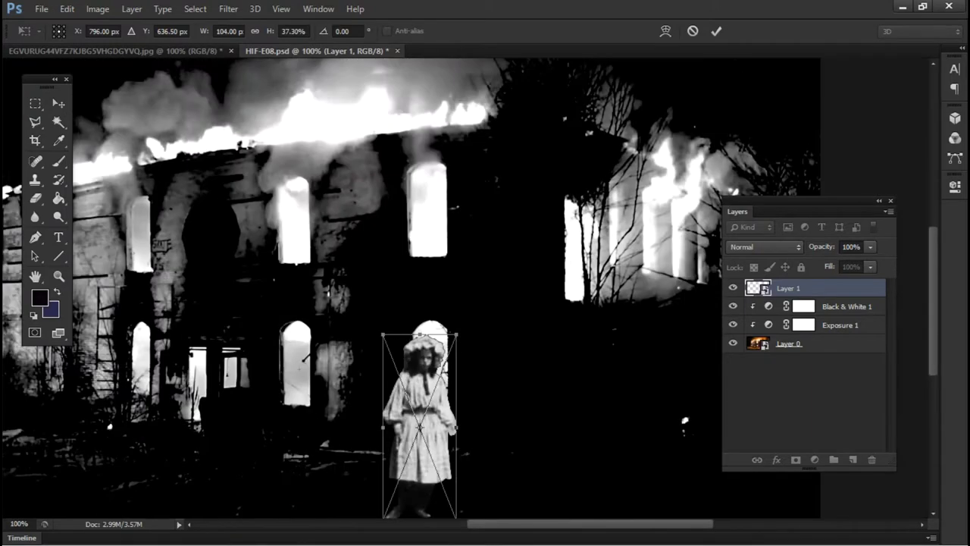
- Shrink the girl further to 20.99% height and place her in front of the lower right arched window
{"action": "left_click_drag", "start_coordinate": [412, 390], "coordinate": [367, 373]}
{"action": "scroll", "coordinate": [367, 373], "scroll_direction": "up", "scroll_amount": 2}
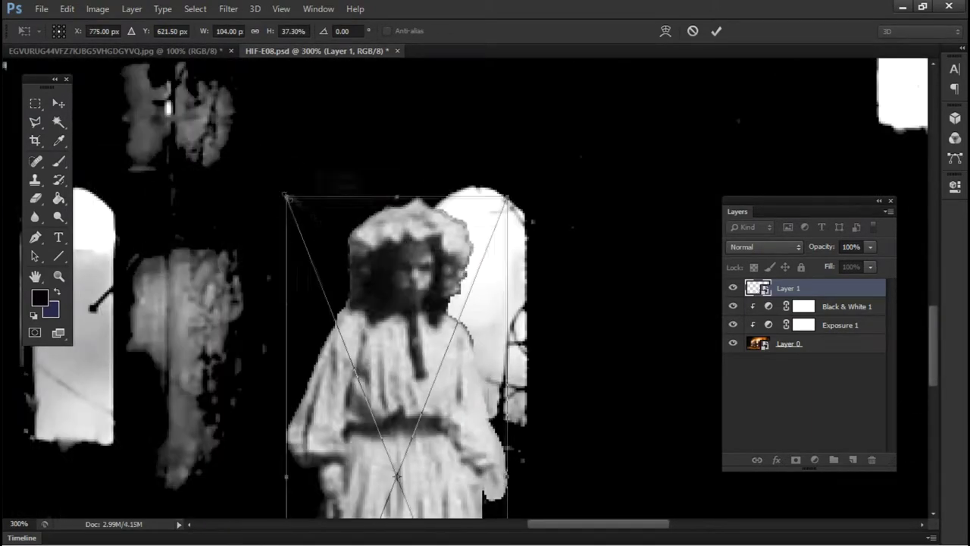
{"action": "left_click_drag", "start_coordinate": [287, 197], "coordinate": [334, 316]}
{"action": "left_click_drag", "start_coordinate": [389, 385], "coordinate": [439, 349]}
{"action": "key", "text": "ctrl+minus"}
{"action": "key", "text": "ctrl+minus"}
{"action": "left_click_drag", "start_coordinate": [479, 286], "coordinate": [478, 288]}
{"action": "scroll", "coordinate": [479, 288], "scroll_direction": "up", "scroll_amount": 2}
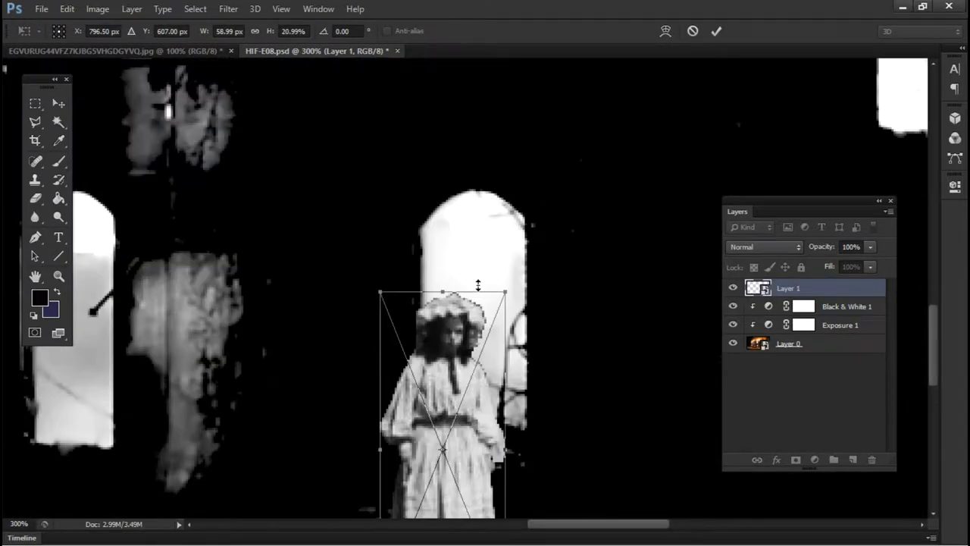
{"action": "scroll", "coordinate": [478, 286], "scroll_direction": "down", "scroll_amount": 2}
{"action": "key", "text": "Return"}
{"action": "scroll", "coordinate": [478, 288], "scroll_direction": "up", "scroll_amount": 2}
{"action": "key", "text": "ctrl+t"}
{"action": "key", "text": "Return"}
- Hide Layer 1 and trace a closed path with the Pen tool around the lower part of the arched window opening
{"action": "left_click", "coordinate": [733, 289]}
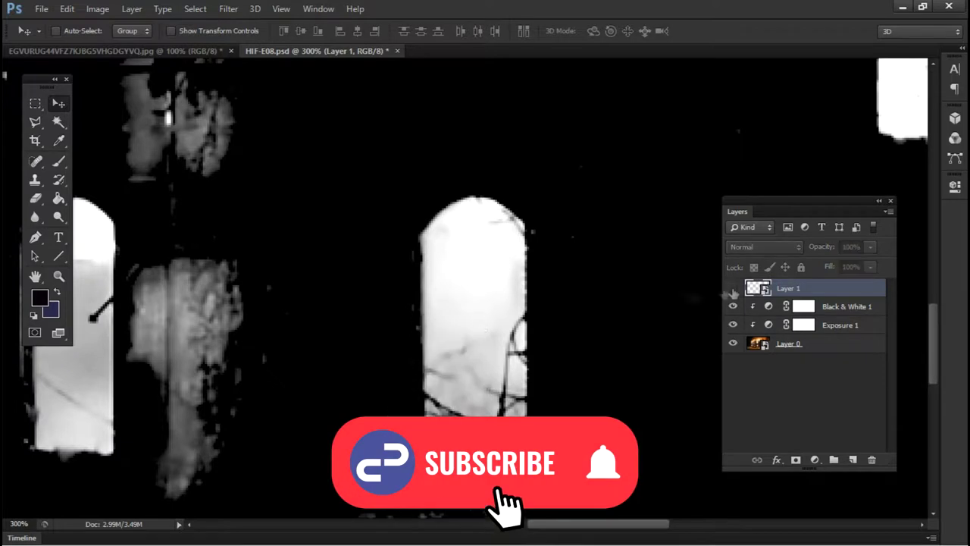
{"action": "key", "text": "p"}
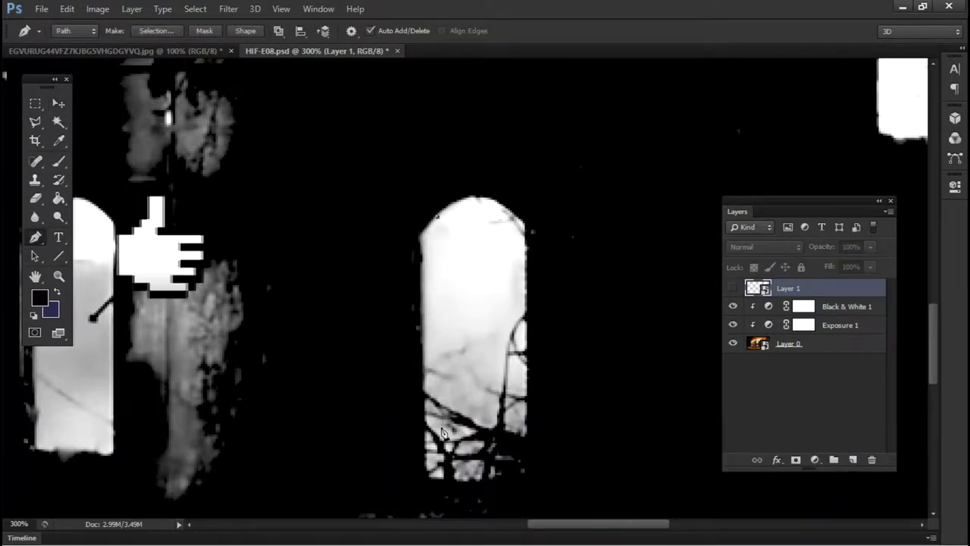
{"action": "left_click", "coordinate": [419, 239]}
{"action": "left_click", "coordinate": [428, 477]}
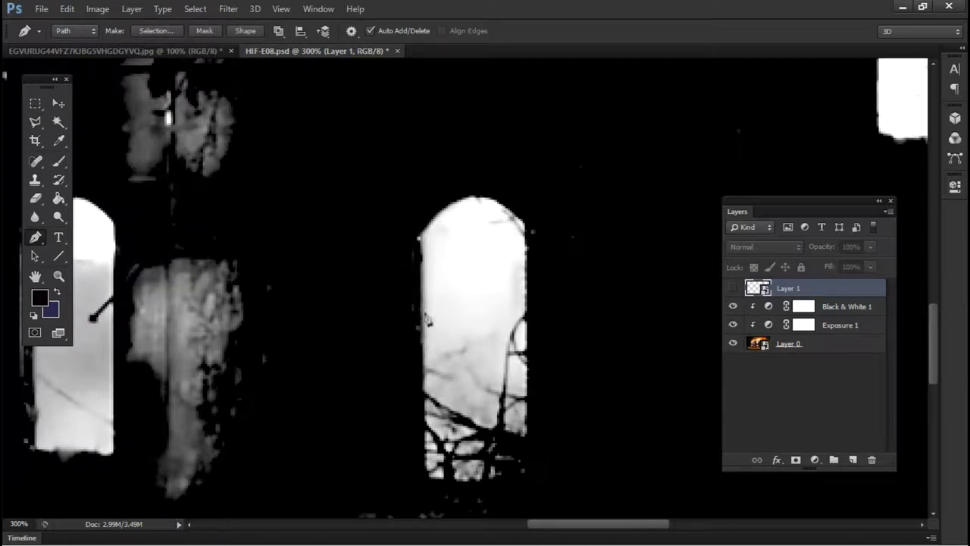
{"action": "key", "text": "ctrl+plus"}
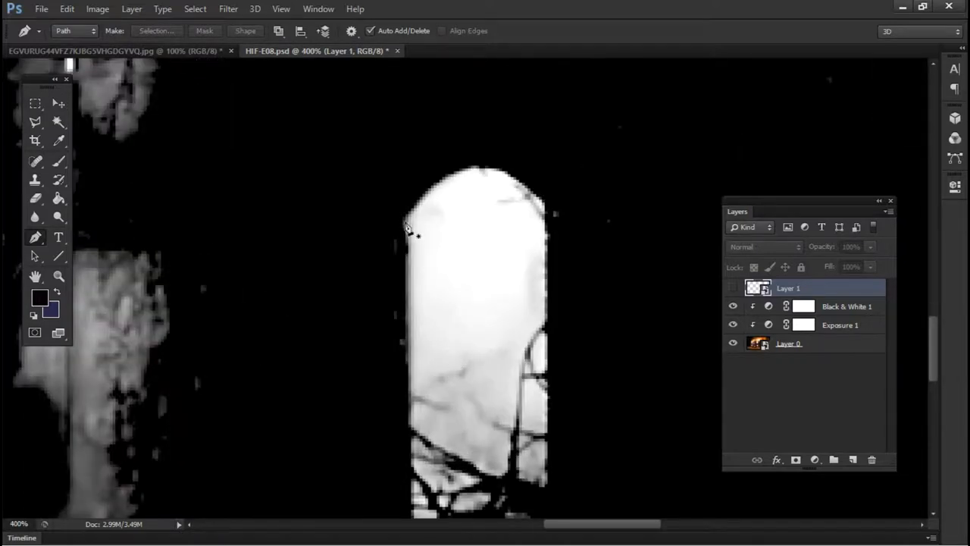
{"action": "scroll", "coordinate": [416, 507], "scroll_direction": "down", "scroll_amount": 3}
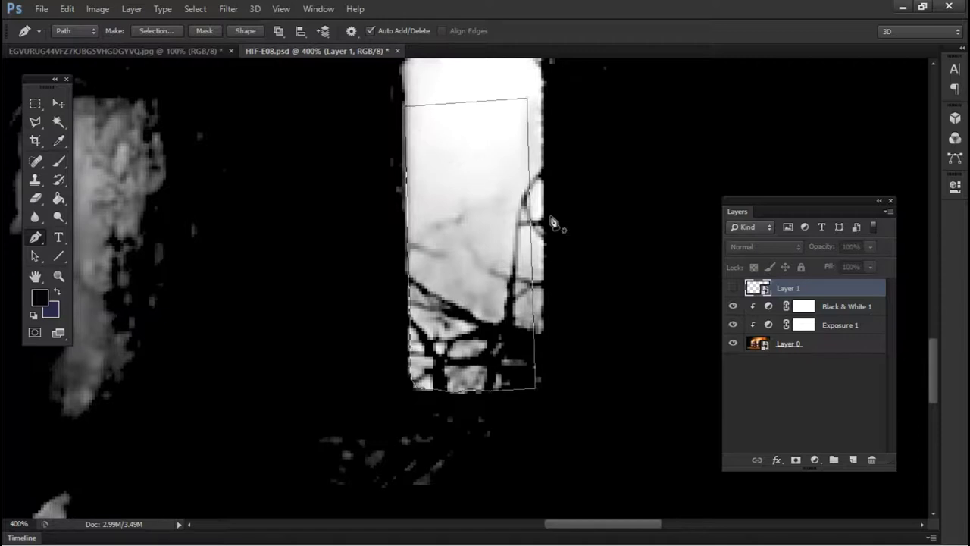
- Convert the window path into a selection and save the selection as "window 1"
{"action": "key", "text": "a"}
{"action": "right_click", "coordinate": [529, 209]}
{"action": "left_click", "coordinate": [608, 282]}
{"action": "key", "text": "Return"}
{"action": "left_click", "coordinate": [195, 9]}
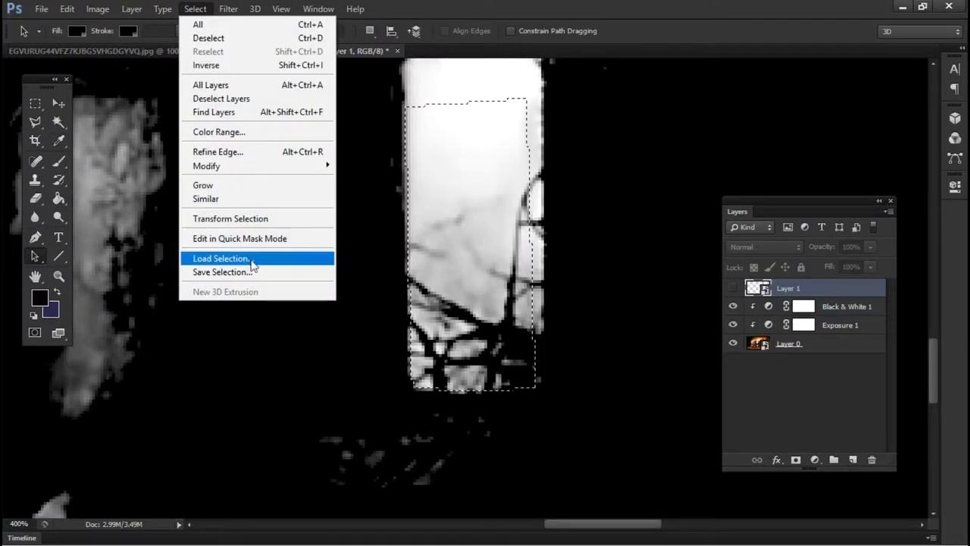
{"action": "left_click", "coordinate": [227, 272]}
{"action": "type", "text": "window 1"}
{"action": "key", "text": "Return"}
- Show Layer 1 again, duplicate it, hide the original, and rasterize the copy
{"action": "left_click", "coordinate": [732, 288]}
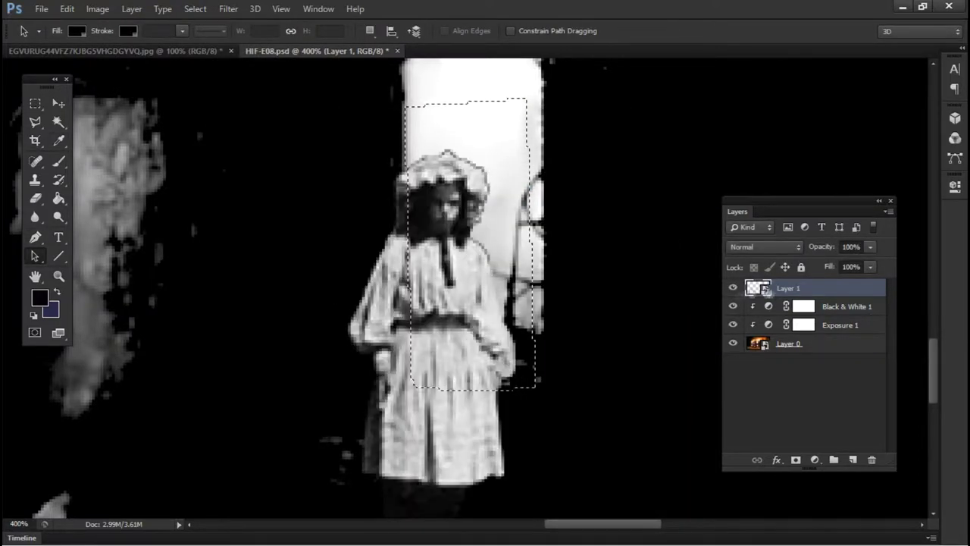
{"action": "left_click_drag", "start_coordinate": [788, 288], "coordinate": [852, 459]}
{"action": "left_click", "coordinate": [732, 307]}
{"action": "right_click", "coordinate": [796, 289]}
{"action": "left_click", "coordinate": [542, 234]}
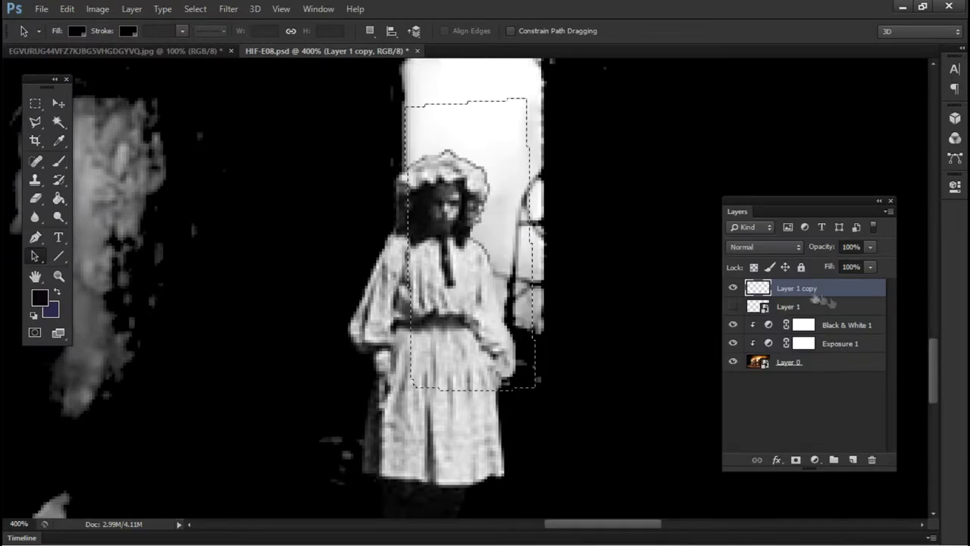
- Add a layer mask to Layer 1 copy that reveals only the window selection
{"action": "left_click", "coordinate": [98, 8]}
{"action": "mouse_move", "coordinate": [132, 8]}
{"action": "mouse_move", "coordinate": [152, 177]}
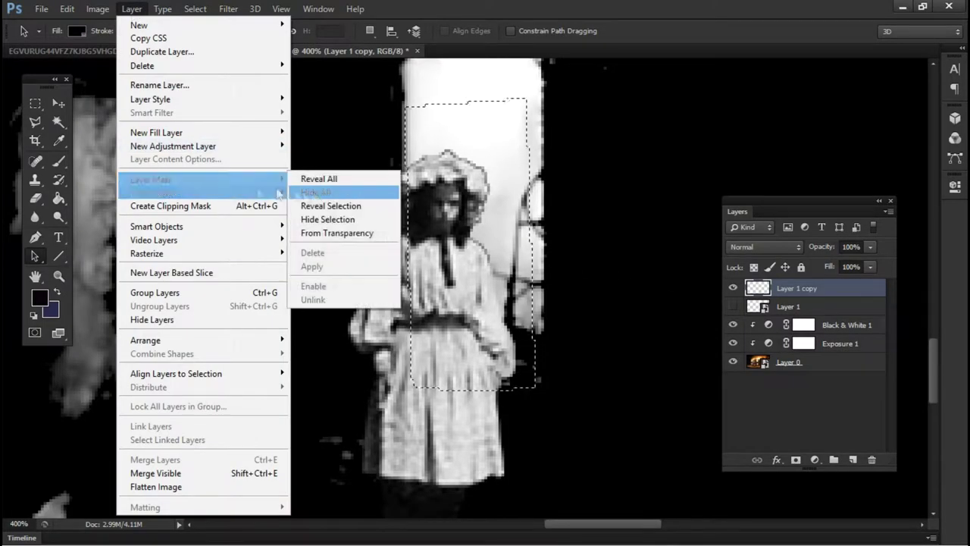
{"action": "left_click", "coordinate": [390, 204]}
{"action": "key", "text": "ctrl+minus"}
{"action": "key", "text": "ctrl+minus"}
{"action": "key", "text": "ctrl+minus"}
{"action": "key", "text": "ctrl+minus"}
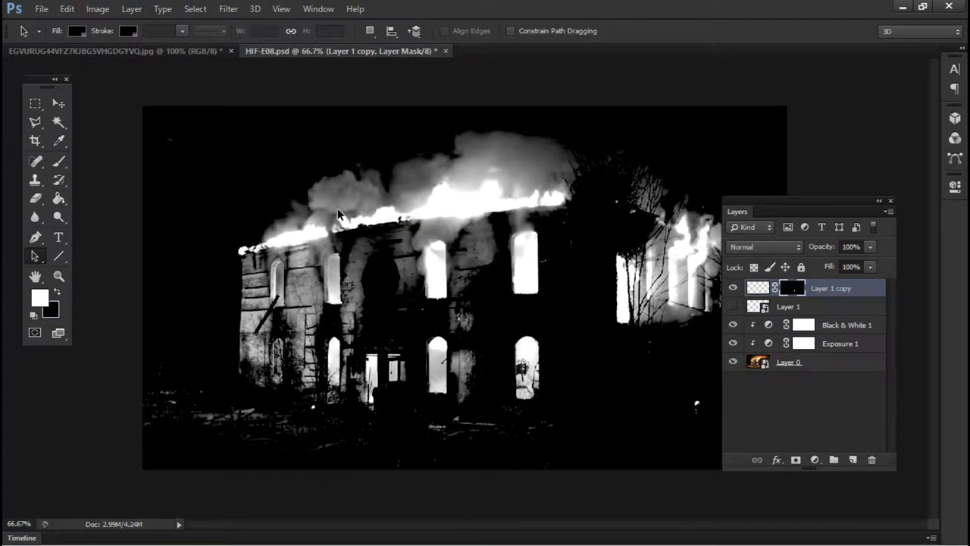
- Scale the masked girl on Layer 1 copy slightly smaller so she fits within the window
{"action": "key", "text": "ctrl+plus"}
{"action": "key", "text": "ctrl+plus"}
{"action": "left_click_drag", "start_coordinate": [645, 485], "coordinate": [485, 294]}
{"action": "key", "text": "ctrl+minus"}
{"action": "key", "text": "ctrl+minus"}
{"action": "key", "text": "ctrl+plus"}
{"action": "key", "text": "ctrl+plus"}
{"action": "key", "text": "ctrl+plus"}
{"action": "left_click_drag", "start_coordinate": [704, 504], "coordinate": [454, 347]}
{"action": "scroll", "coordinate": [405, 191], "scroll_direction": "up", "scroll_amount": 2}
{"action": "key", "text": "ctrl+t"}
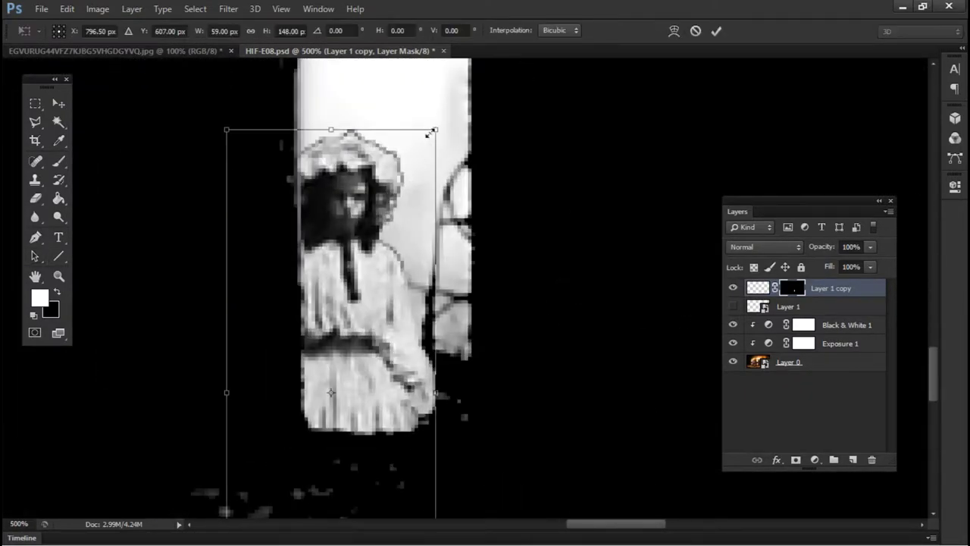
{"action": "left_click_drag", "start_coordinate": [433, 133], "coordinate": [399, 161]}
{"action": "key", "text": "Return"}
- Erase the hard outline around the girl's bonnet, hair and shoulder on the layer mask with a 2 px eraser
{"action": "scroll", "coordinate": [400, 166], "scroll_direction": "down", "scroll_amount": 5}
{"action": "scroll", "coordinate": [523, 364], "scroll_direction": "up", "scroll_amount": 8}
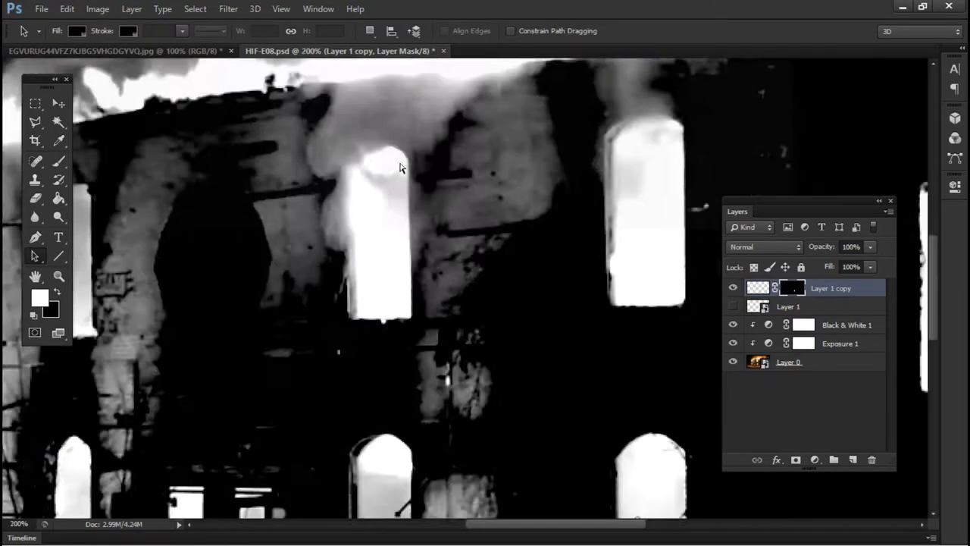
{"action": "scroll", "coordinate": [453, 354], "scroll_direction": "up", "scroll_amount": 2}
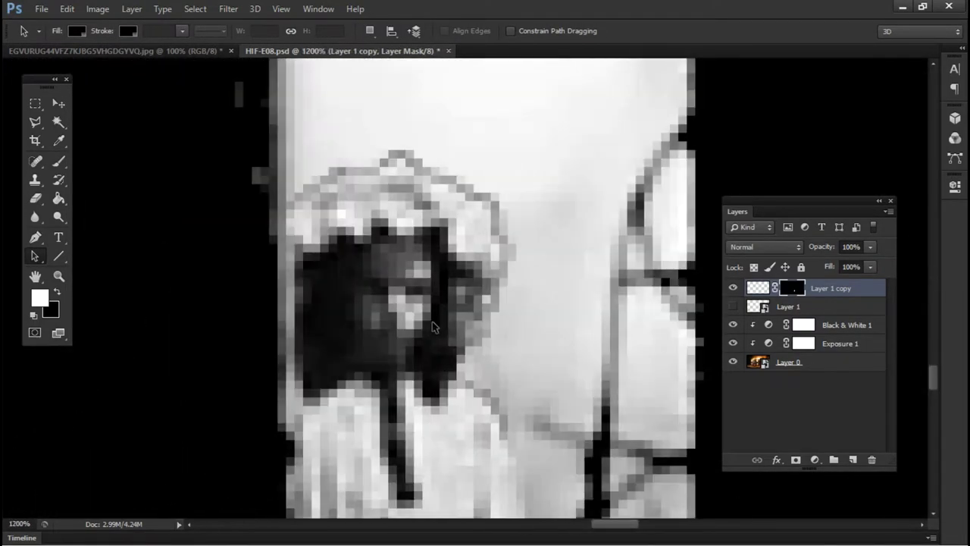
{"action": "key", "text": "e"}
{"action": "key", "text": "bracketleft"}
{"action": "key", "text": "bracketleft"}
{"action": "key", "text": "bracketleft"}
{"action": "key", "text": "bracketleft"}
{"action": "key", "text": "bracketleft"}
{"action": "key", "text": "bracketleft"}
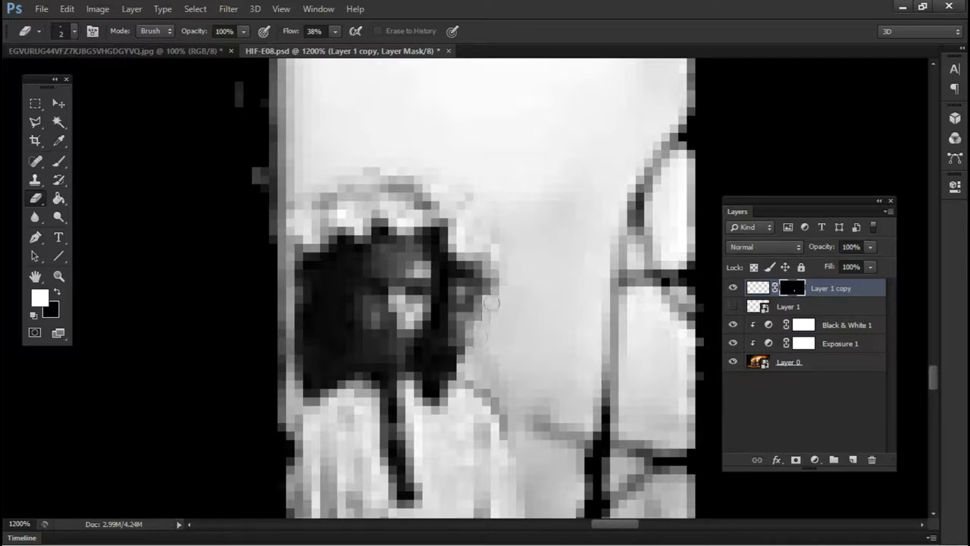
{"action": "left_click_drag", "start_coordinate": [441, 282], "coordinate": [478, 165]}
{"action": "left_click_drag", "start_coordinate": [541, 311], "coordinate": [505, 261]}
{"action": "left_click_drag", "start_coordinate": [542, 312], "coordinate": [526, 249]}
{"action": "left_click_drag", "start_coordinate": [547, 377], "coordinate": [550, 406]}
{"action": "key", "text": "ctrl+minus"}
{"action": "key", "text": "ctrl+minus"}
{"action": "key", "text": "ctrl+minus"}
{"action": "scroll", "coordinate": [553, 411], "scroll_direction": "down", "scroll_amount": 5}
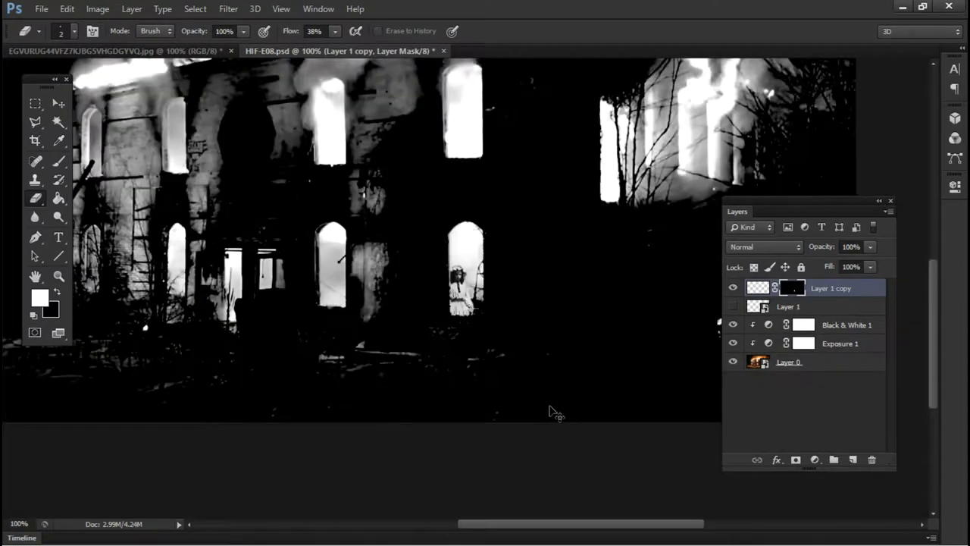
- Hide Layer 1 copy to expose the branches inside the girl's window
{"action": "scroll", "coordinate": [551, 408], "scroll_direction": "up", "scroll_amount": 4}
{"action": "key", "text": "v"}
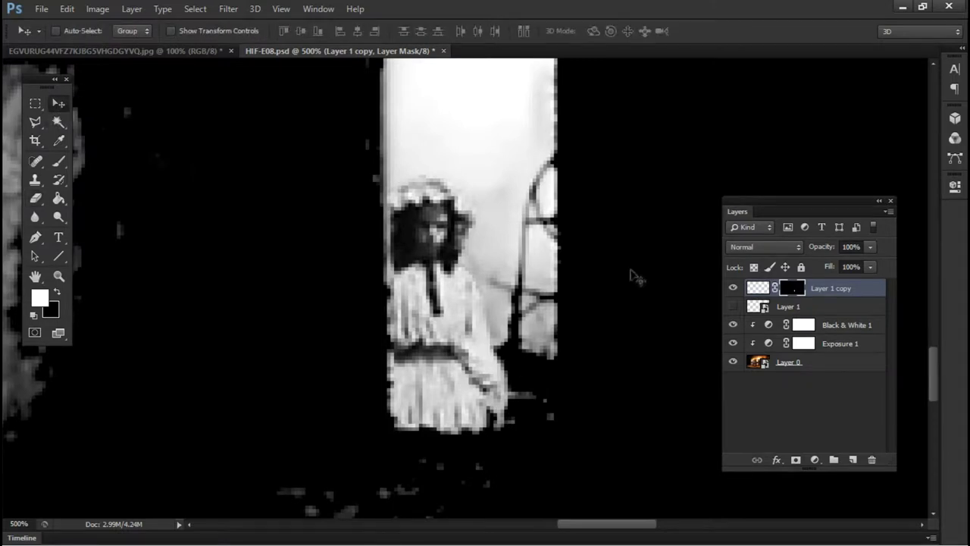
{"action": "left_click", "coordinate": [733, 288]}
{"action": "key", "text": "ctrl+plus"}
{"action": "key", "text": "ctrl+plus"}
{"action": "key", "text": "ctrl+plus"}
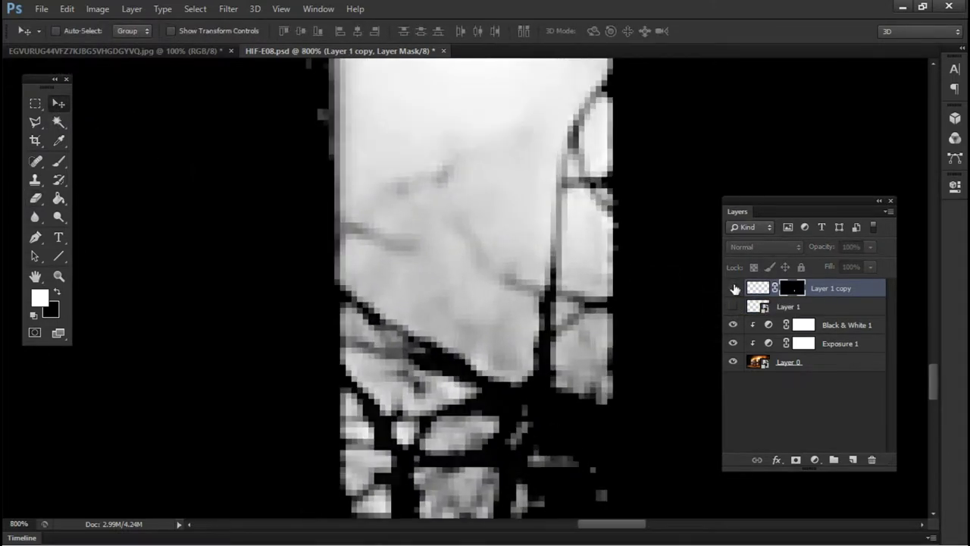
- Trace the tangled branches in the lower part of the window with a Pen path on Layer 0
{"action": "key", "text": "p"}
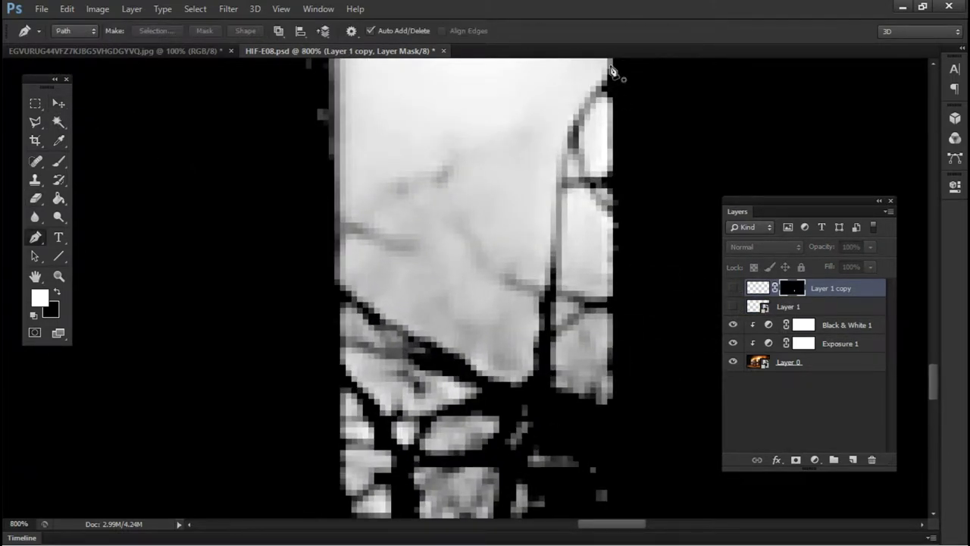
{"action": "left_click", "coordinate": [733, 288]}
{"action": "left_click", "coordinate": [733, 288]}
{"action": "left_click", "coordinate": [732, 288]}
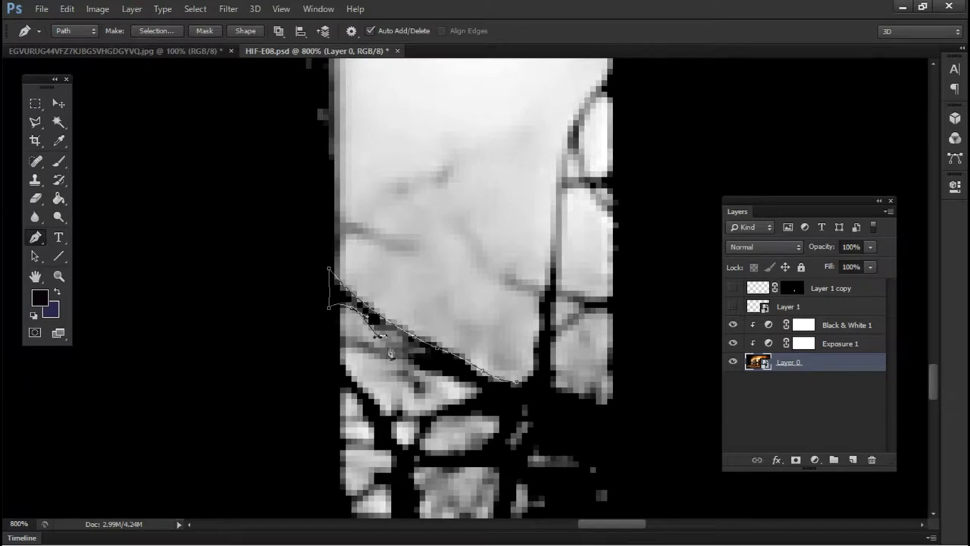
{"action": "scroll", "coordinate": [407, 344], "scroll_direction": "up", "scroll_amount": 4}
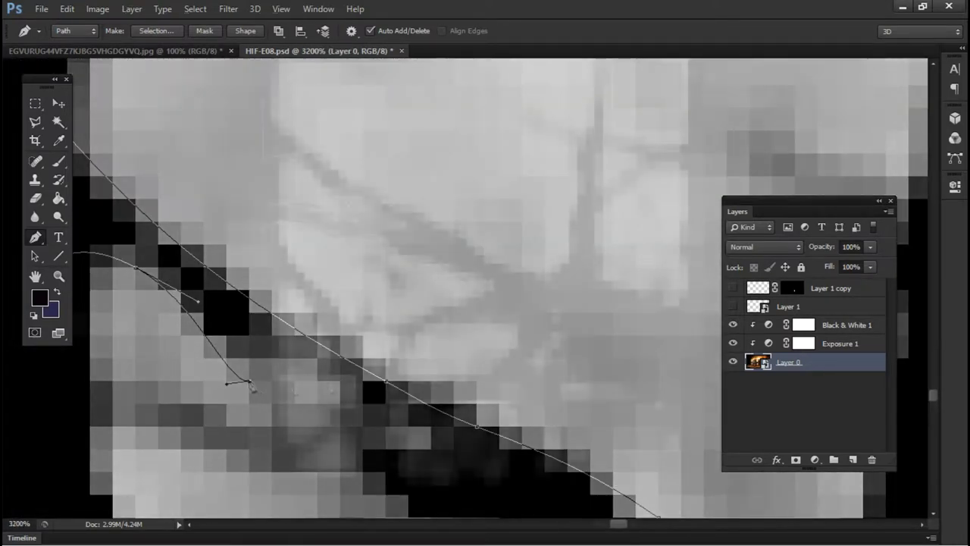
{"action": "scroll", "coordinate": [411, 326], "scroll_direction": "down", "scroll_amount": 3}
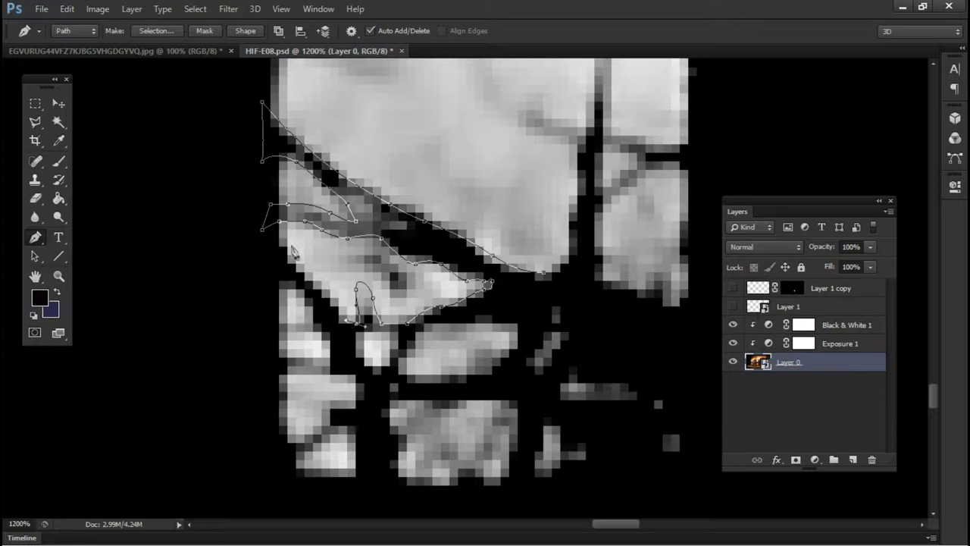
{"action": "scroll", "coordinate": [238, 289], "scroll_direction": "up", "scroll_amount": 3}
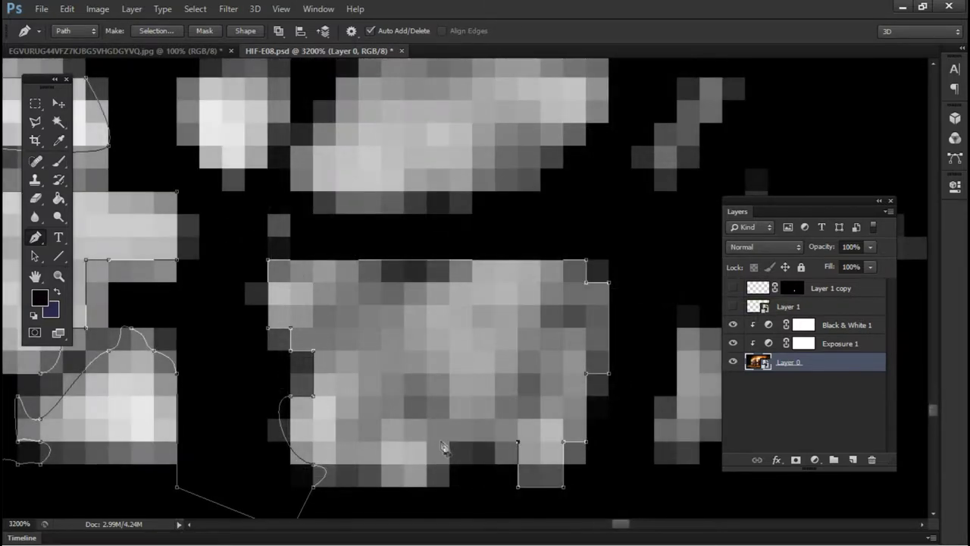
{"action": "scroll", "coordinate": [431, 493], "scroll_direction": "down", "scroll_amount": 3}
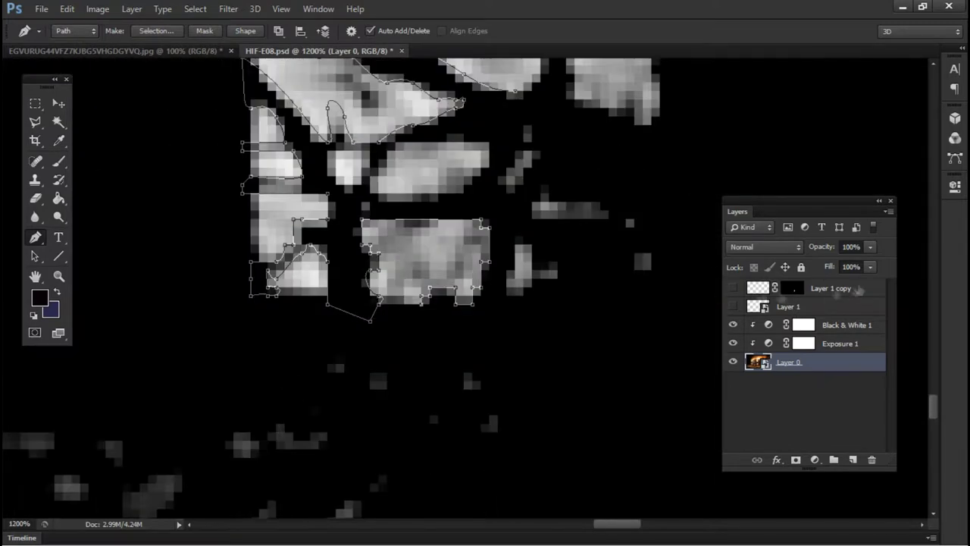
- Continue the branch path along the base of the window and close it, with Layer 1 copy shown for reference
{"action": "left_click", "coordinate": [733, 288]}
{"action": "left_click", "coordinate": [733, 289]}
{"action": "left_click", "coordinate": [422, 322]}
{"action": "left_click_drag", "start_coordinate": [481, 322], "coordinate": [420, 412]}
{"action": "left_click", "coordinate": [446, 420]}
{"action": "left_click", "coordinate": [447, 371]}
{"action": "left_click", "coordinate": [463, 394]}
{"action": "left_click", "coordinate": [506, 412]}
{"action": "left_click", "coordinate": [733, 288]}
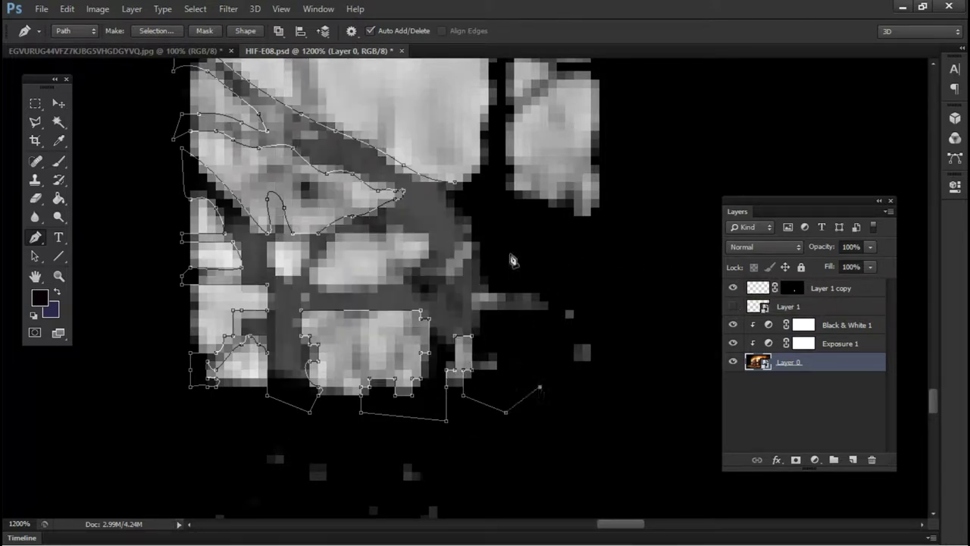
{"action": "left_click", "coordinate": [454, 182]}
{"action": "left_click_drag", "start_coordinate": [532, 237], "coordinate": [565, 335]}
- Convert the branch work path to a selection and save the selection as branch
{"action": "left_click", "coordinate": [318, 9]}
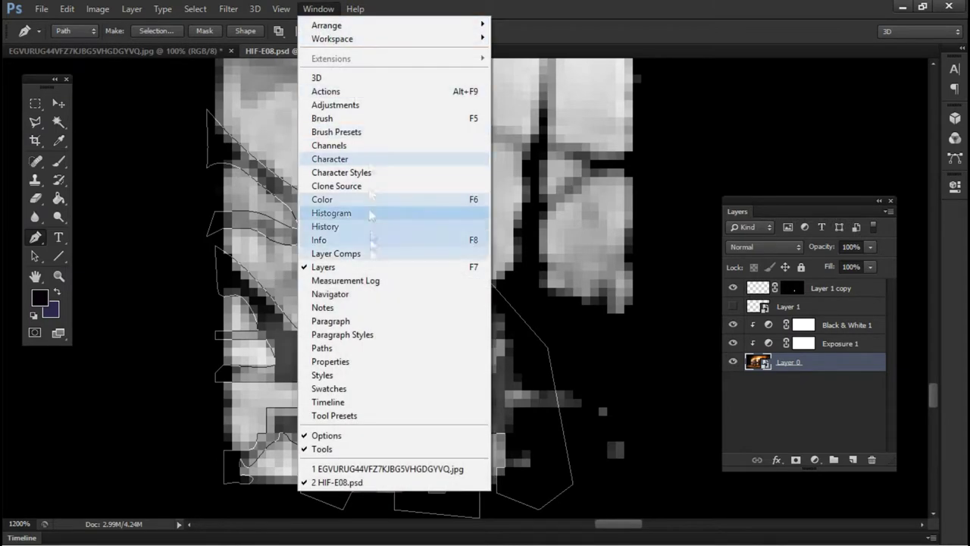
{"action": "left_click", "coordinate": [339, 348]}
{"action": "left_click", "coordinate": [34, 256]}
{"action": "right_click", "coordinate": [212, 227]}
{"action": "left_click", "coordinate": [280, 285]}
{"action": "left_click", "coordinate": [558, 152]}
{"action": "left_click", "coordinate": [195, 8]}
{"action": "left_click", "coordinate": [220, 273]}
{"action": "type", "text": "branch"}
{"action": "key", "text": "Return"}
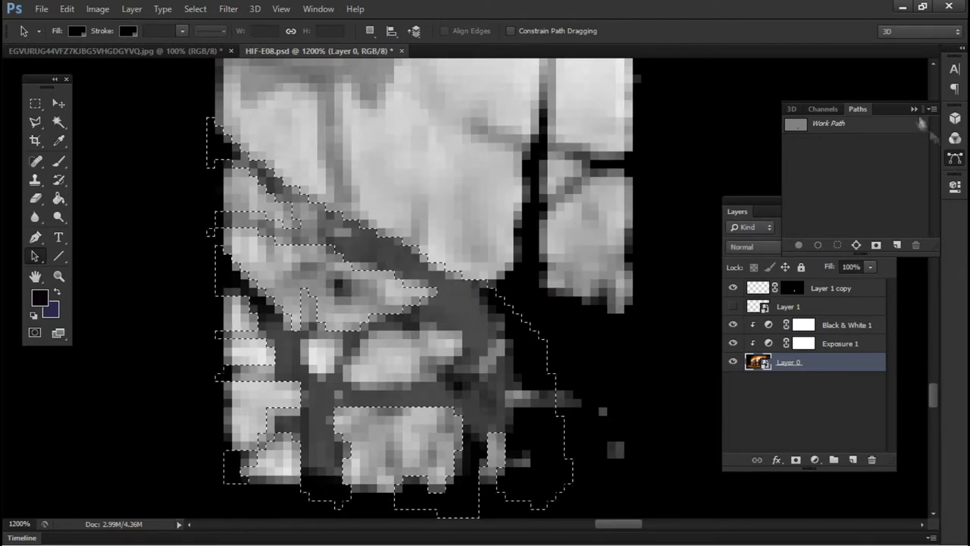
- Copy the selected branches from Layer 0 to a new layer
{"action": "left_click", "coordinate": [955, 158]}
{"action": "key", "text": "v"}
{"action": "key", "text": "ctrl+j"}
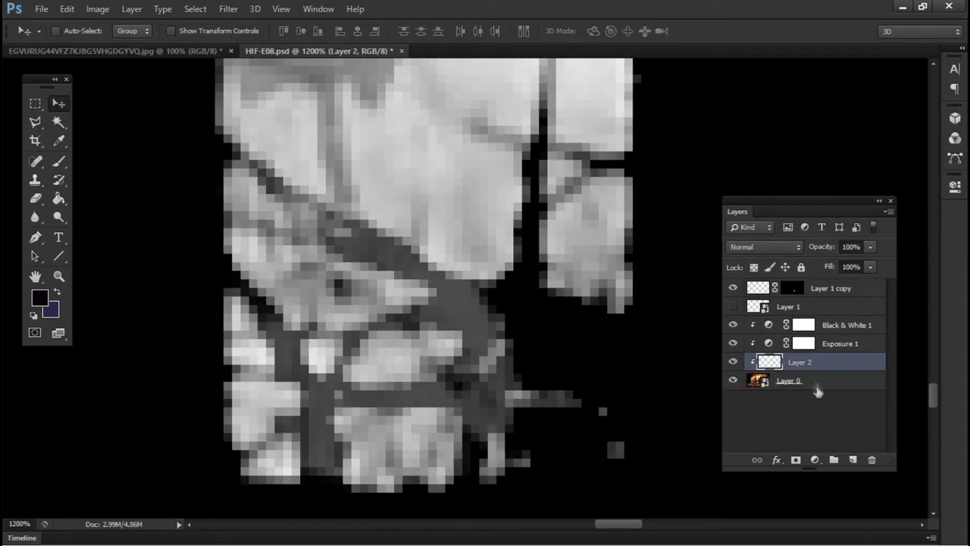
- Move the copied branches layer above Layer 1 copy and restore Layer 1 copy to 100% opacity
{"action": "left_click_drag", "start_coordinate": [805, 365], "coordinate": [800, 288]}
{"action": "key", "text": "ctrl+minus"}
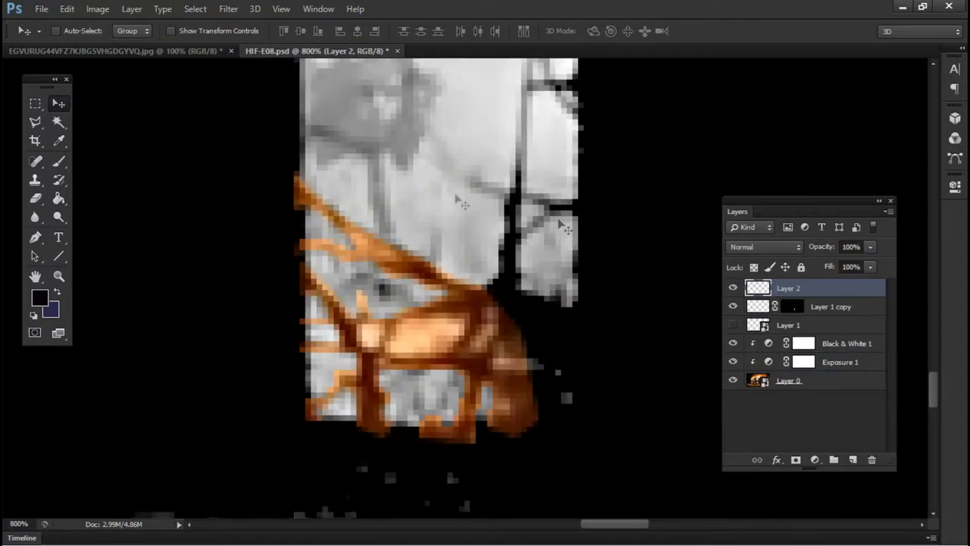
{"action": "left_click", "coordinate": [839, 311]}
{"action": "left_click_drag", "start_coordinate": [872, 247], "coordinate": [914, 266]}
{"action": "left_click", "coordinate": [838, 344]}
{"action": "left_click", "coordinate": [842, 364], "text": "shift"}
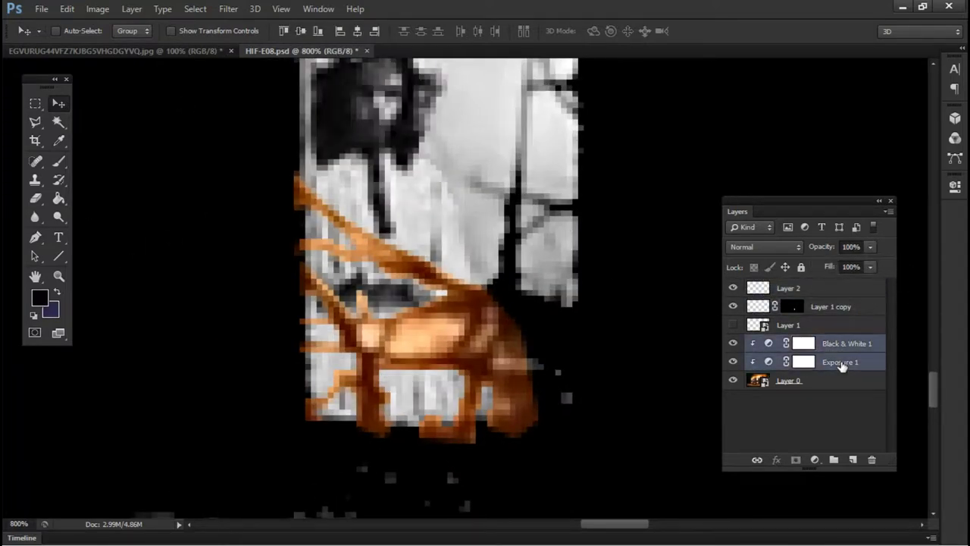
{"action": "left_click", "coordinate": [823, 290]}
{"action": "key", "text": "ctrl+v"}
{"action": "key", "text": "ctrl+z"}
{"action": "left_click", "coordinate": [848, 345]}
- Add a Black & White adjustment layer above the branches on Layer 2 and apply the Blue Filter preset
{"action": "left_click", "coordinate": [788, 288]}
{"action": "left_click", "coordinate": [815, 459]}
{"action": "left_click", "coordinate": [842, 319]}
{"action": "left_click", "coordinate": [883, 221]}
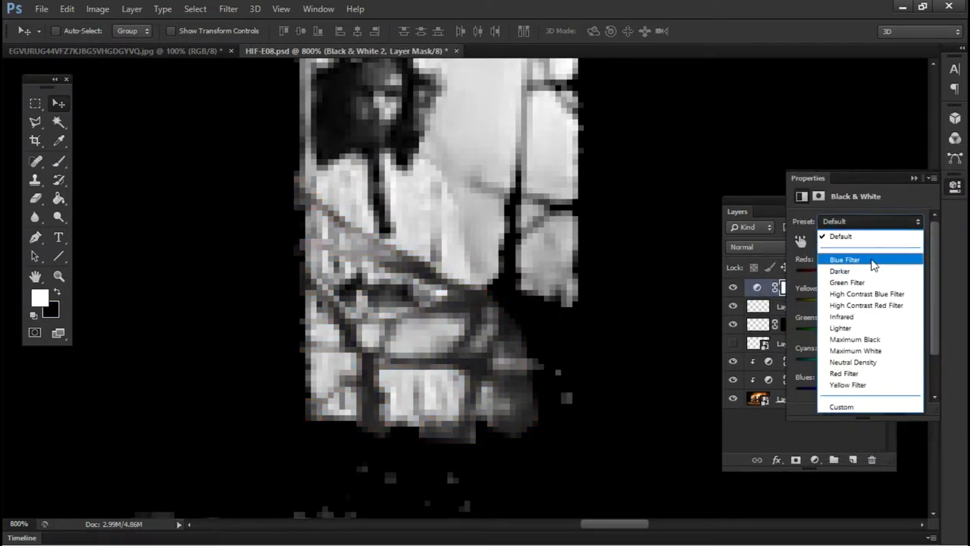
{"action": "left_click", "coordinate": [868, 262]}
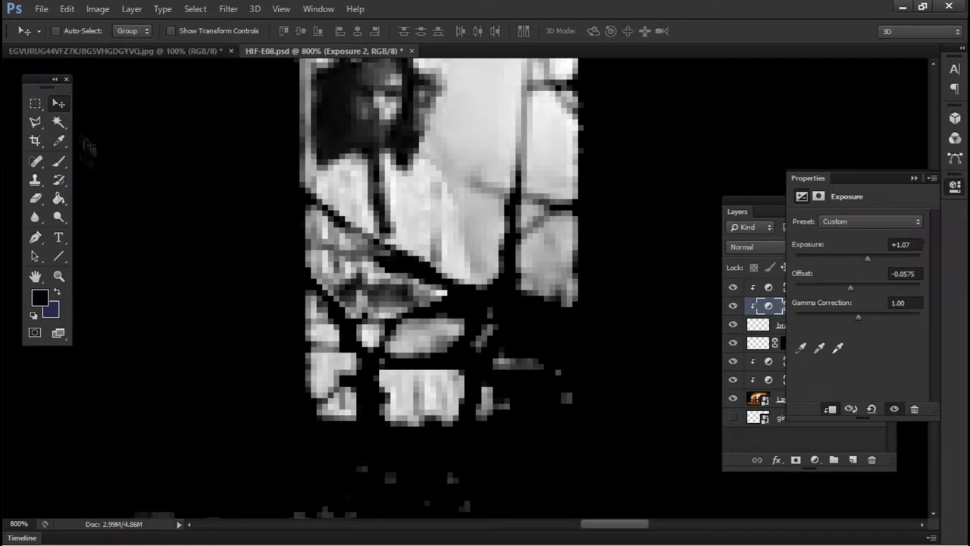
- Examine the girl and branches in the window at full view and close up
{"action": "key", "text": "ctrl+minus"}
{"action": "key", "text": "ctrl+minus"}
{"action": "key", "text": "ctrl+minus"}
{"action": "key", "text": "ctrl+minus"}
{"action": "key", "text": "ctrl+minus"}
{"action": "key", "text": "ctrl+minus"}
{"action": "key", "text": "ctrl+minus"}
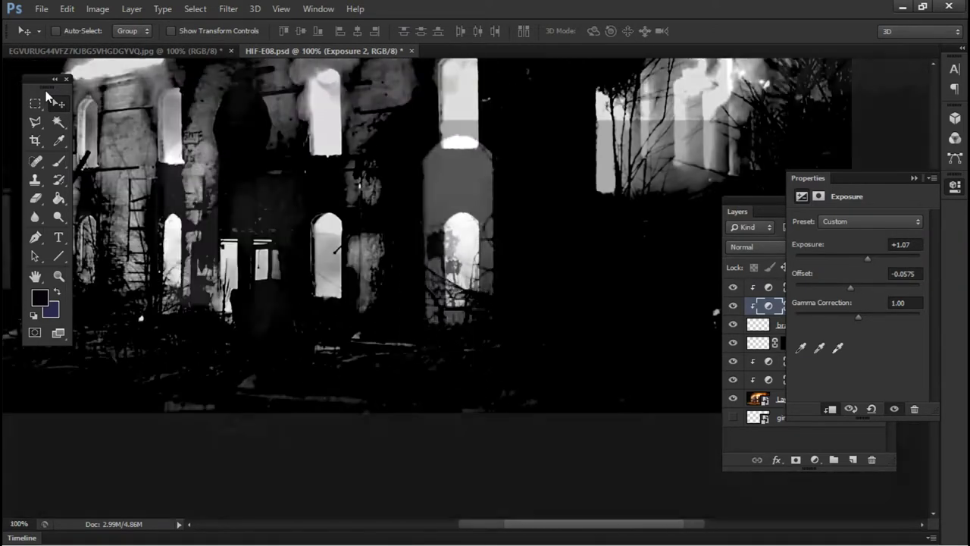
{"action": "key", "text": "ctrl+plus"}
{"action": "key", "text": "ctrl+plus"}
{"action": "key", "text": "ctrl+plus"}
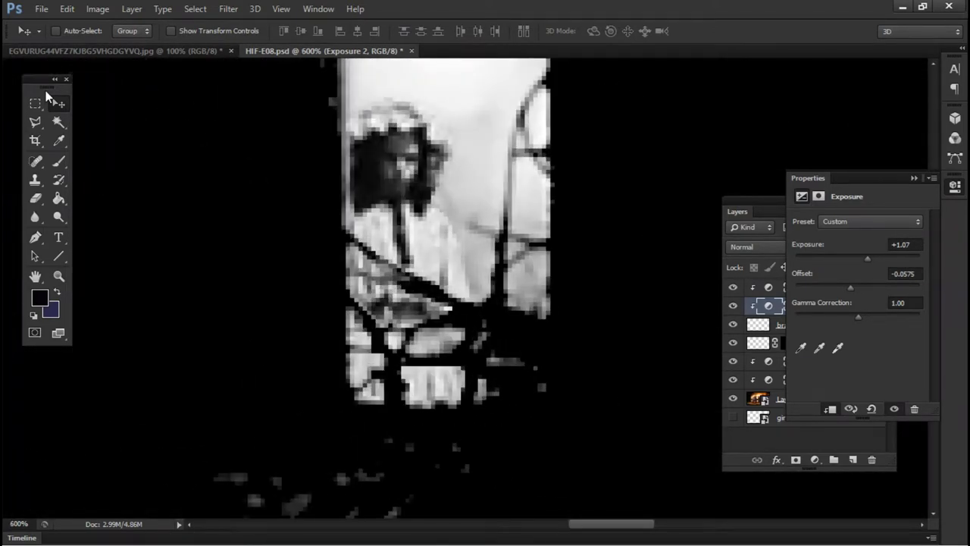
- Convert the masked girl layer to a smart object, keeping it at 100% opacity
{"action": "left_click", "coordinate": [758, 343]}
{"action": "left_click", "coordinate": [914, 178]}
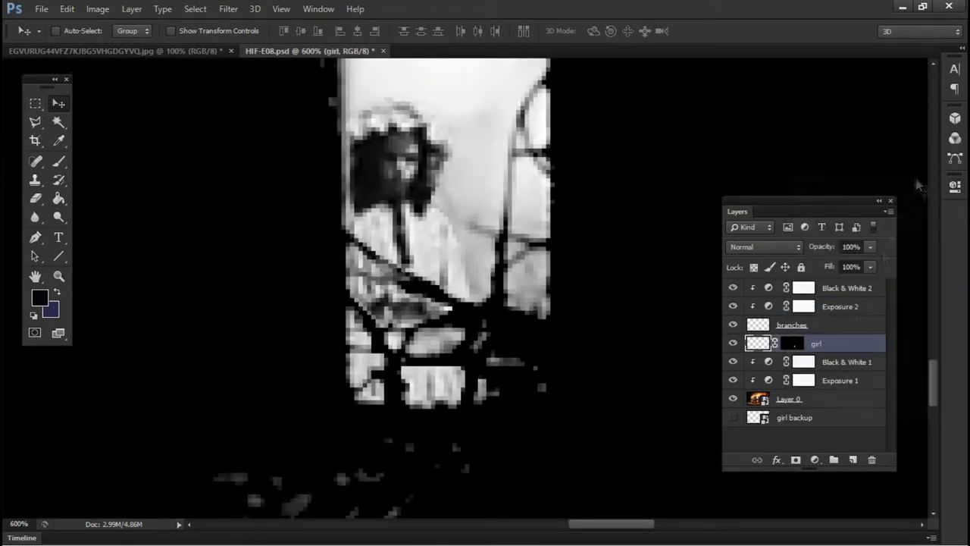
{"action": "left_click_drag", "start_coordinate": [565, 157], "coordinate": [574, 219]}
{"action": "left_click", "coordinate": [871, 247]}
{"action": "mouse_move", "coordinate": [870, 263]}
{"action": "left_mouse_down"}
{"action": "mouse_move", "coordinate": [855, 265]}
{"action": "mouse_move", "coordinate": [879, 270]}
{"action": "left_mouse_up"}
{"action": "right_click", "coordinate": [844, 348]}
{"action": "left_click", "coordinate": [637, 196]}
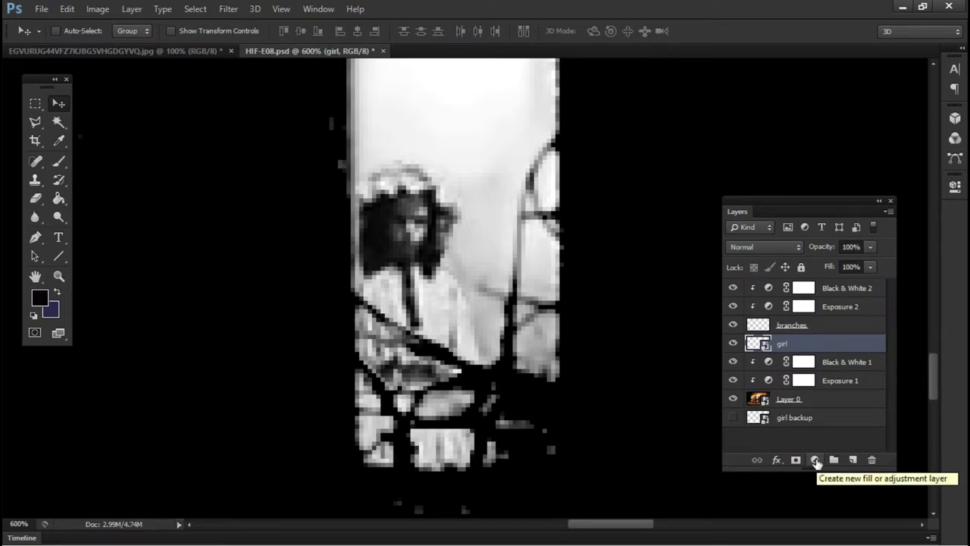
- Add an Exposure adjustment layer clipped to the girl layer and apply the Plus 2.0 preset
{"action": "left_click", "coordinate": [815, 461]}
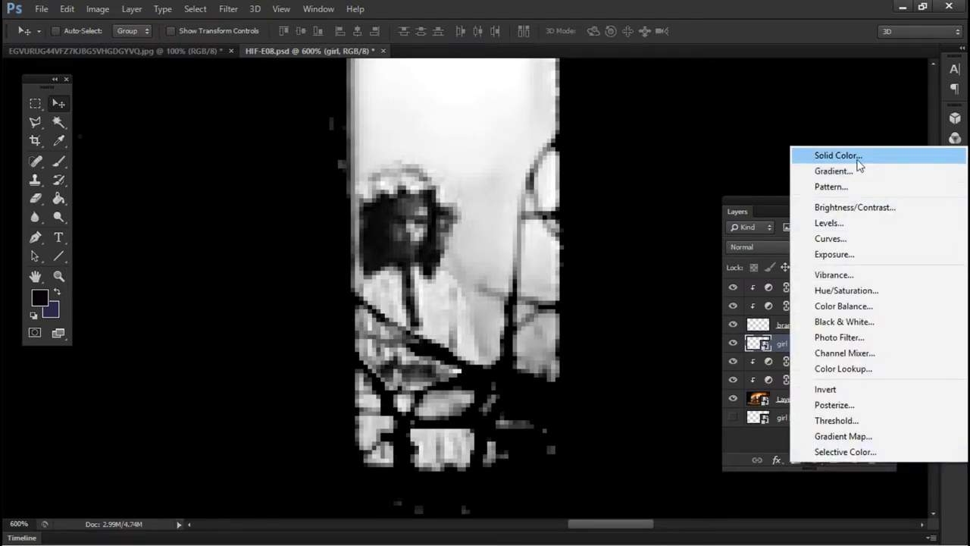
{"action": "left_click", "coordinate": [847, 255]}
{"action": "left_click", "coordinate": [764, 341]}
{"action": "right_click", "coordinate": [853, 348]}
{"action": "left_click", "coordinate": [629, 277]}
{"action": "left_click", "coordinate": [880, 194]}
{"action": "left_click", "coordinate": [875, 221]}
{"action": "left_click", "coordinate": [860, 247]}
{"action": "left_click_drag", "start_coordinate": [856, 257], "coordinate": [884, 259]}
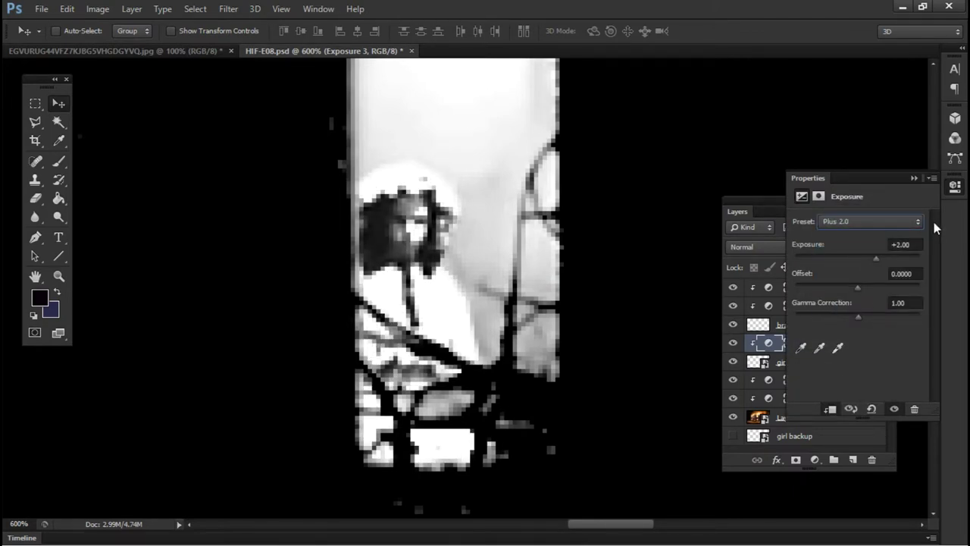
{"action": "left_click", "coordinate": [773, 209]}
{"action": "mouse_move", "coordinate": [868, 262]}
{"action": "left_mouse_down"}
{"action": "mouse_move", "coordinate": [806, 262]}
{"action": "mouse_move", "coordinate": [890, 266]}
{"action": "mouse_move", "coordinate": [848, 266]}
{"action": "mouse_move", "coordinate": [876, 265]}
{"action": "left_mouse_up"}
- Select the girl layer and hide the Exposure 3 adjustment above it
{"action": "left_click", "coordinate": [843, 362]}
{"action": "left_click", "coordinate": [751, 248]}
{"action": "left_click", "coordinate": [842, 199]}
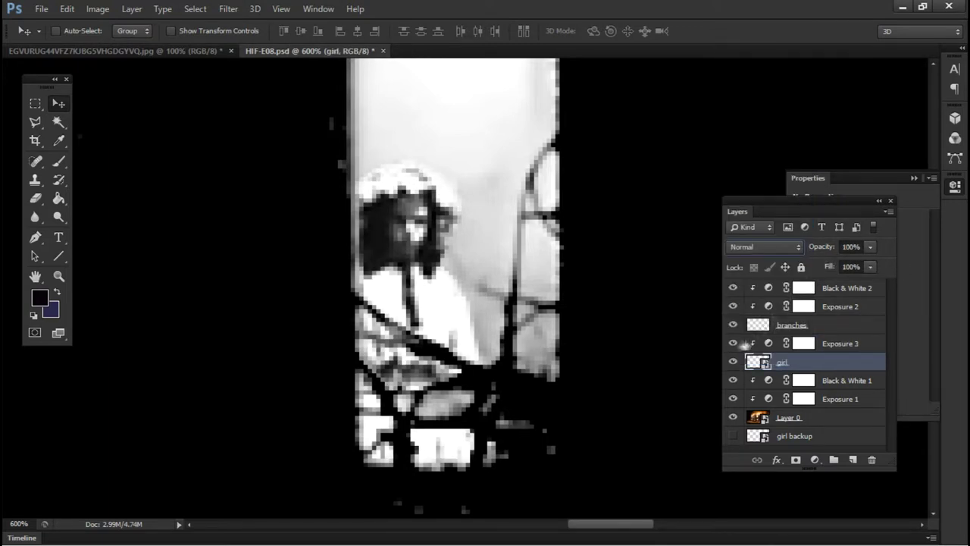
{"action": "left_click", "coordinate": [733, 342]}
- Compare blend modes on the girl layer, including Vivid Light and Hard Mix, and choose Darker Color
{"action": "left_click", "coordinate": [753, 249]}
{"action": "left_click", "coordinate": [758, 64]}
{"action": "left_click", "coordinate": [776, 248]}
{"action": "left_click", "coordinate": [759, 29]}
{"action": "left_click", "coordinate": [774, 250]}
{"action": "left_click", "coordinate": [746, 41]}
{"action": "key", "text": "Down"}
{"action": "key", "text": "Down"}
{"action": "key", "text": "Down"}
{"action": "key", "text": "Up"}
{"action": "key", "text": "Down"}
{"action": "key", "text": "Down"}
{"action": "key", "text": "Down"}
{"action": "key", "text": "Down"}
{"action": "key", "text": "Down"}
{"action": "key", "text": "Down"}
{"action": "key", "text": "Down"}
{"action": "key", "text": "Down"}
{"action": "key", "text": "Down"}
{"action": "key", "text": "Down"}
{"action": "key", "text": "Down"}
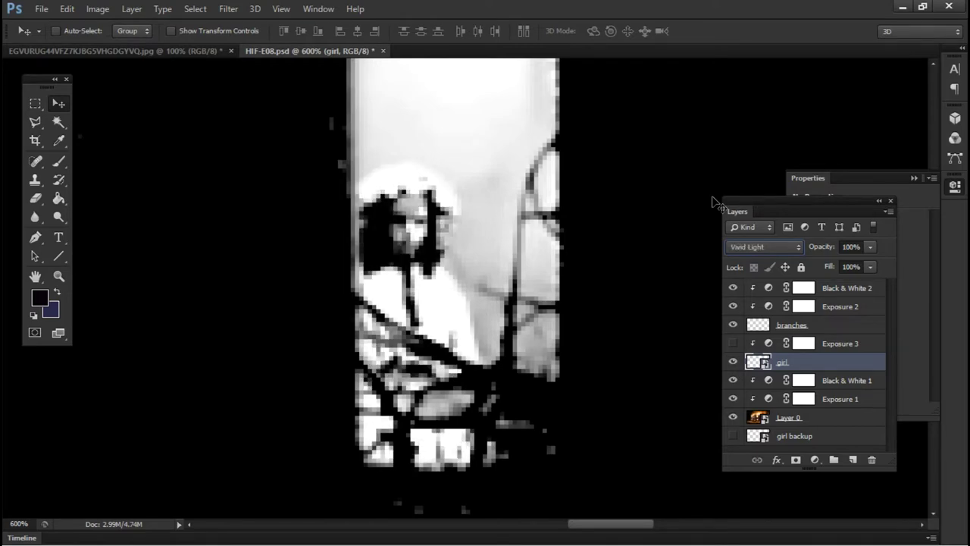
{"action": "key", "text": "Down"}
{"action": "key", "text": "Down"}
{"action": "key", "text": "Up"}
{"action": "key", "text": "Up"}
{"action": "key", "text": "Up"}
{"action": "key", "text": "Up"}
{"action": "key", "text": "Up"}
{"action": "key", "text": "Up"}
{"action": "key", "text": "Up"}
{"action": "key", "text": "Up"}
{"action": "key", "text": "Up"}
{"action": "key", "text": "Up"}
{"action": "key", "text": "Up"}
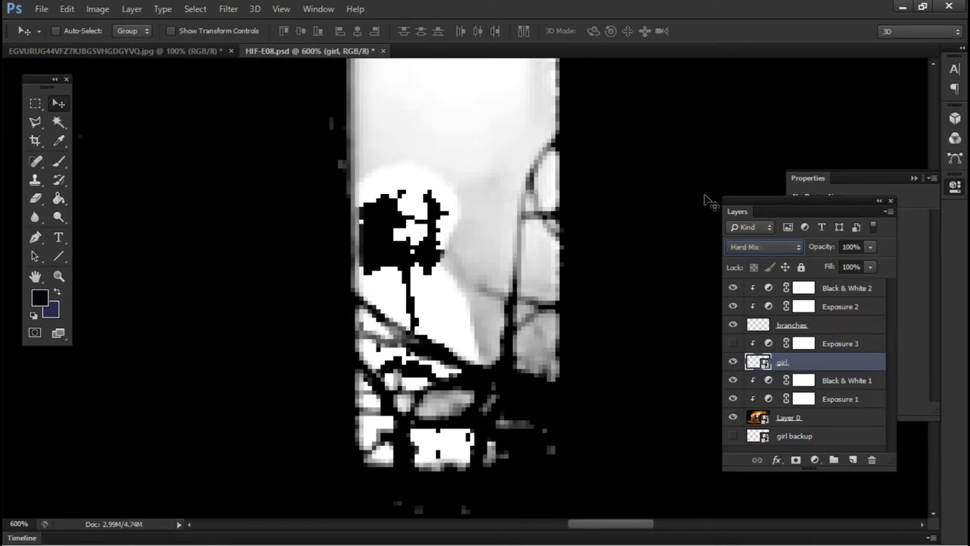
{"action": "key", "text": "ctrl+minus"}
{"action": "key", "text": "ctrl+minus"}
{"action": "key", "text": "ctrl+minus"}
{"action": "key", "text": "ctrl+minus"}
{"action": "key", "text": "ctrl+minus"}
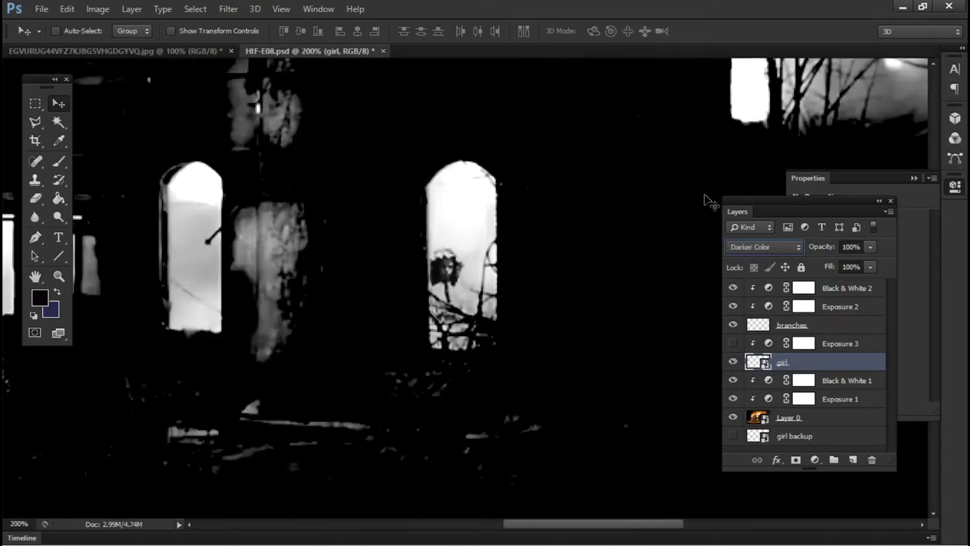
- Try a lower fill on the girl layer and return it to 100%
{"action": "left_click_drag", "start_coordinate": [550, 147], "coordinate": [654, 263]}
{"action": "key", "text": "ctrl+plus"}
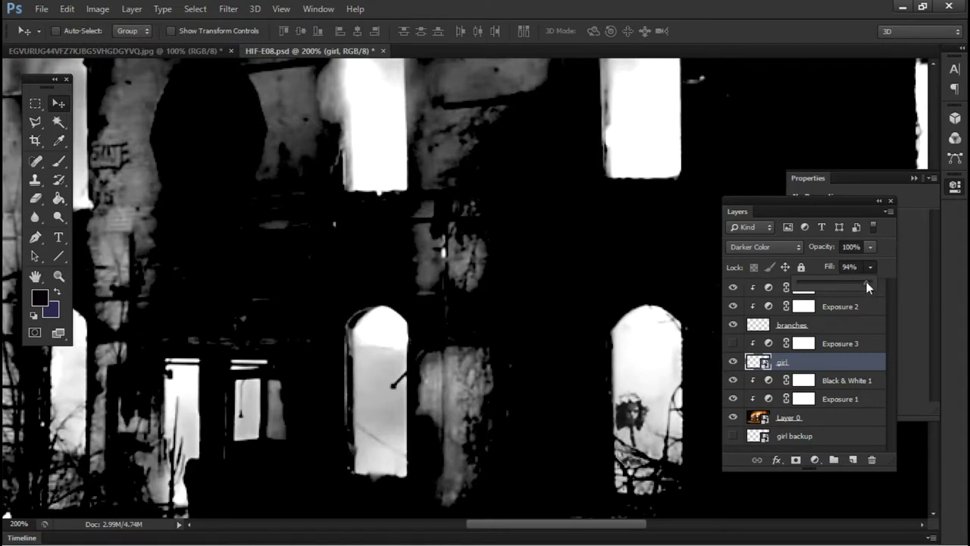
{"action": "left_click_drag", "start_coordinate": [865, 284], "coordinate": [883, 290]}
{"action": "right_click", "coordinate": [803, 368]}
{"action": "left_click", "coordinate": [856, 367]}
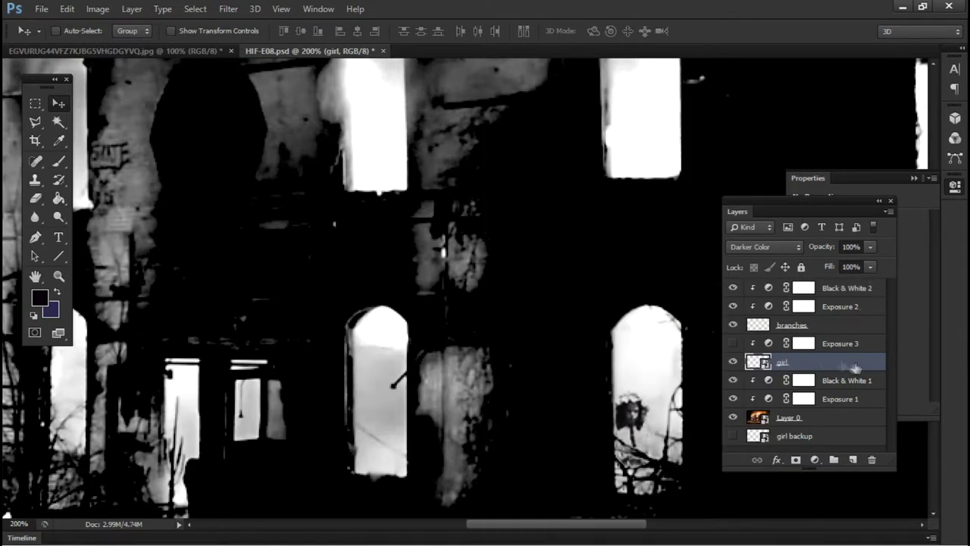
- Replace the girl layer's Darker Color blend mode with another mode
{"action": "left_click", "coordinate": [767, 247]}
{"action": "left_click", "coordinate": [739, 15]}
{"action": "left_click", "coordinate": [766, 247]}
{"action": "left_click", "coordinate": [746, 42]}
- Move the new Layer 1 to the top of the layer stack, above Black & White 2
{"action": "scroll", "coordinate": [699, 379], "scroll_direction": "up", "scroll_amount": 3}
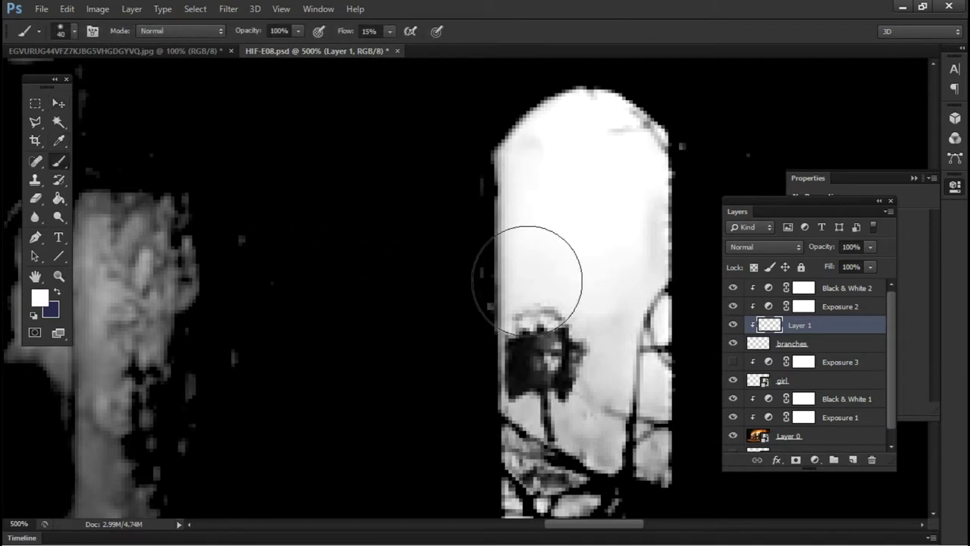
{"action": "key", "text": "ctrl+shift+bracketright"}
{"action": "scroll", "coordinate": [534, 280], "scroll_direction": "up", "scroll_amount": 1}
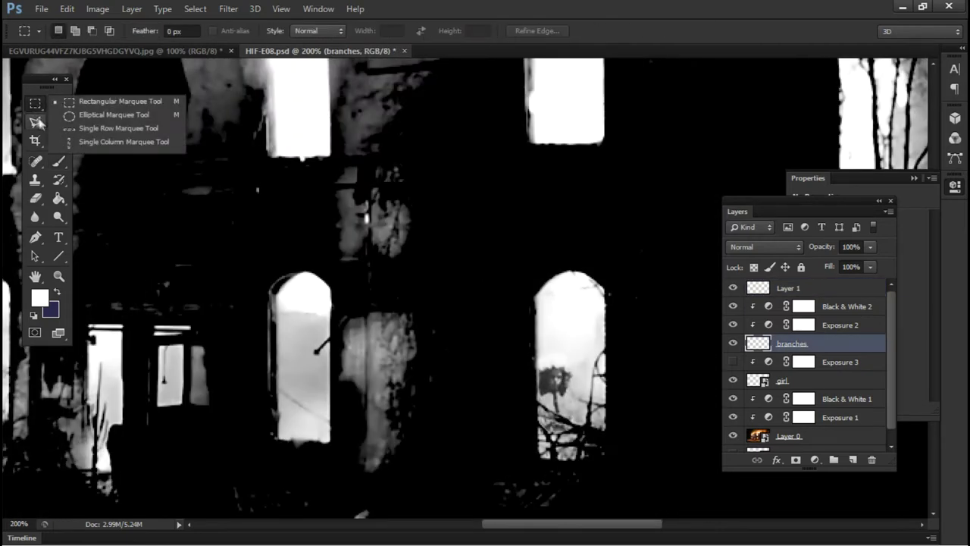
- Contract the selection around the branches on the branches layer
{"action": "left_click", "coordinate": [195, 8]}
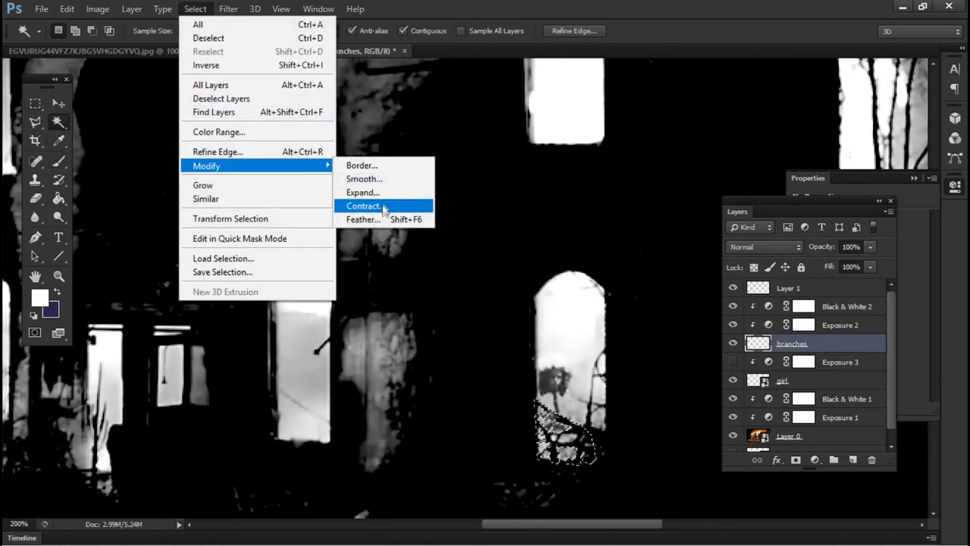
{"action": "left_click", "coordinate": [364, 206]}
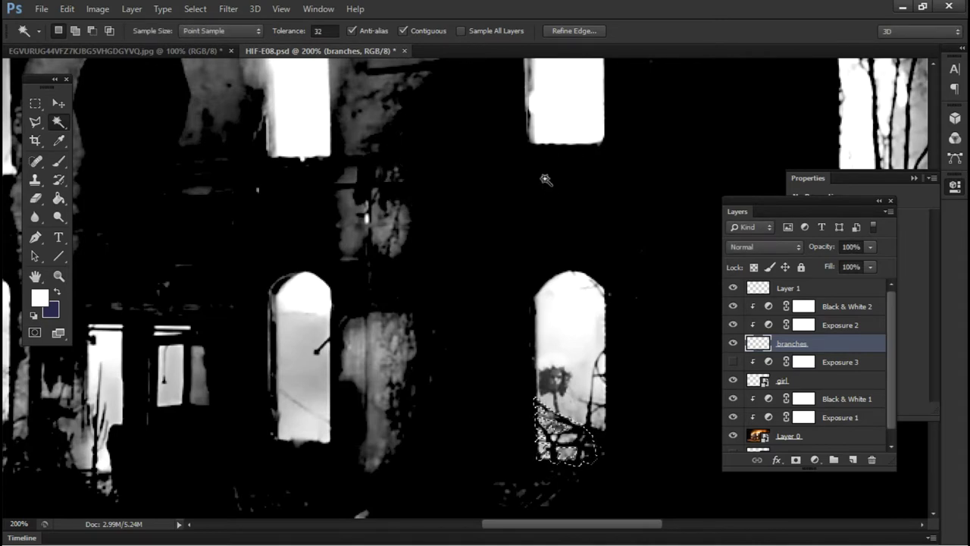
{"action": "key", "text": "ctrl+plus"}
{"action": "key", "text": "ctrl+plus"}
{"action": "left_click_drag", "start_coordinate": [614, 305], "coordinate": [545, 268]}
- View the whole composite with the interface panels hidden
{"action": "key", "text": "ctrl+minus"}
{"action": "key", "text": "ctrl+minus"}
{"action": "key", "text": "ctrl+minus"}
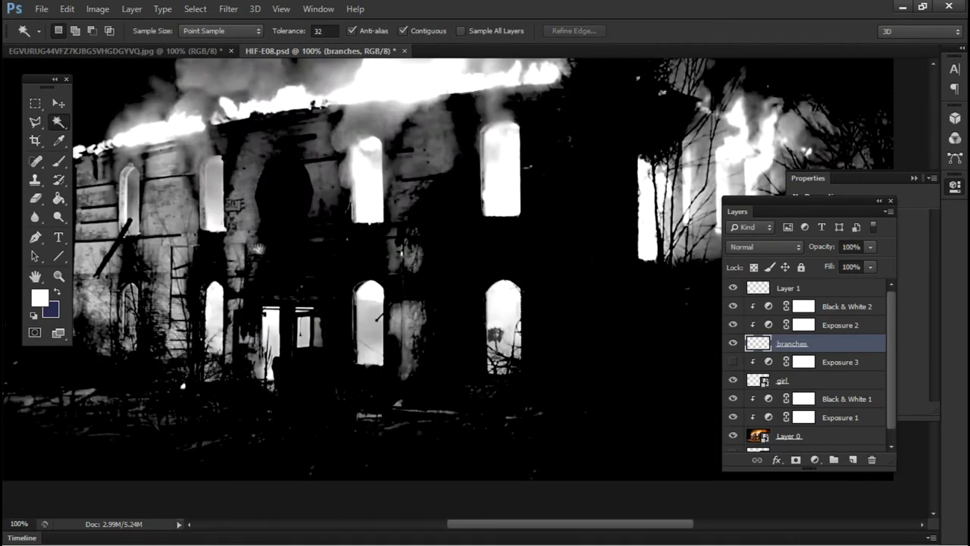
{"action": "key", "text": "Tab"}
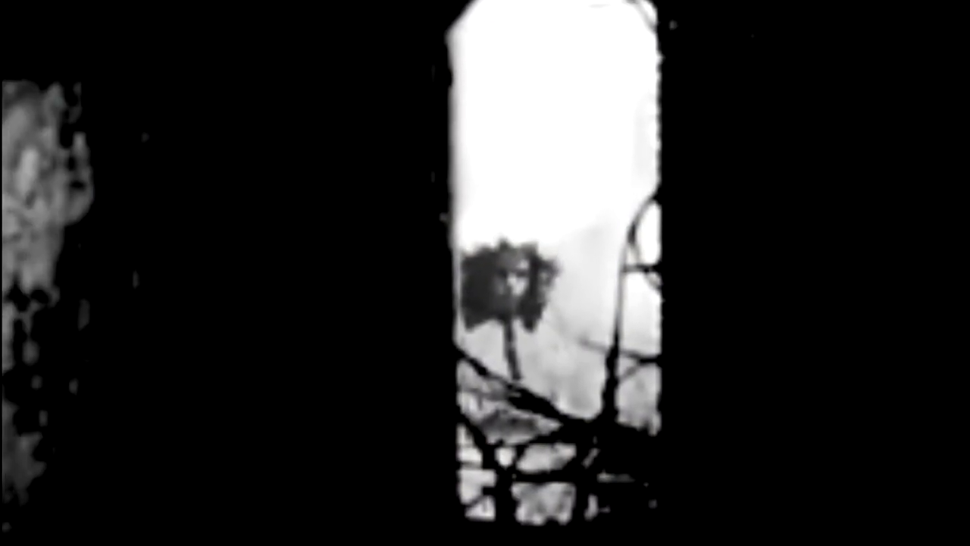